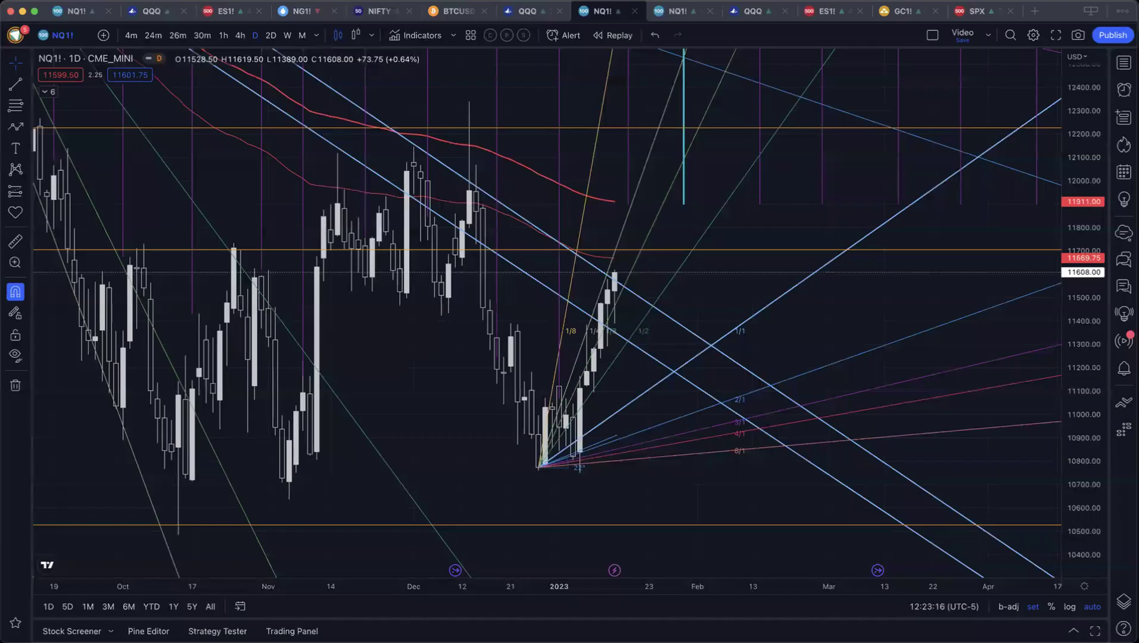
# Unhide the Forecasts folder in the Object tree so the NQ1! forecast arrows and boxes show.
pyautogui.click(1122, 601)
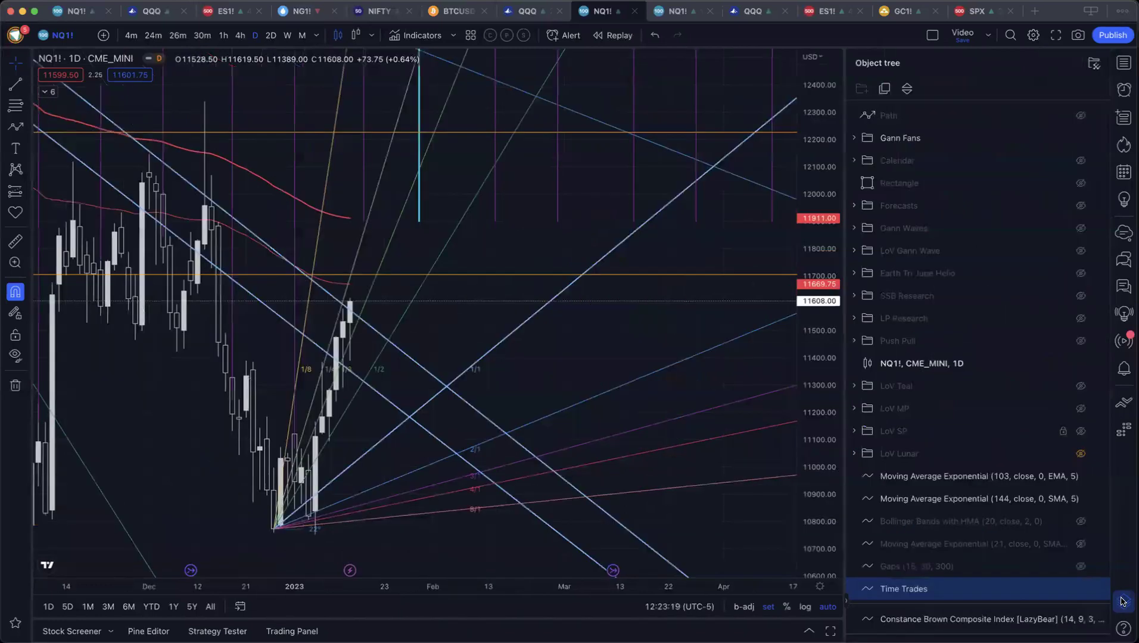
pyautogui.click(1081, 206)
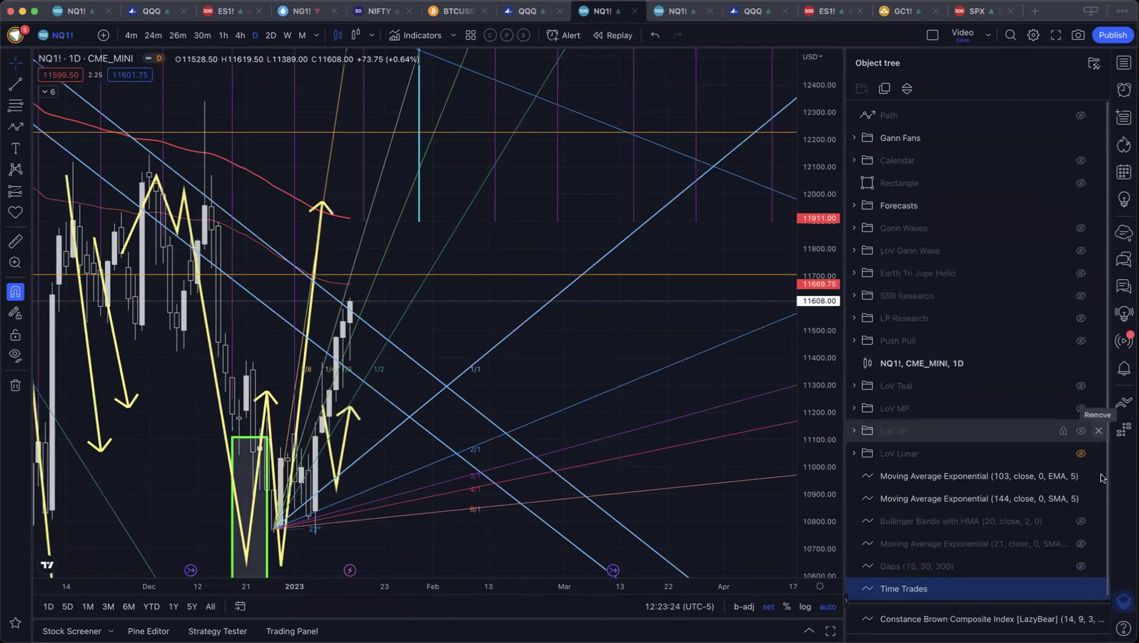
pyautogui.click(1124, 601)
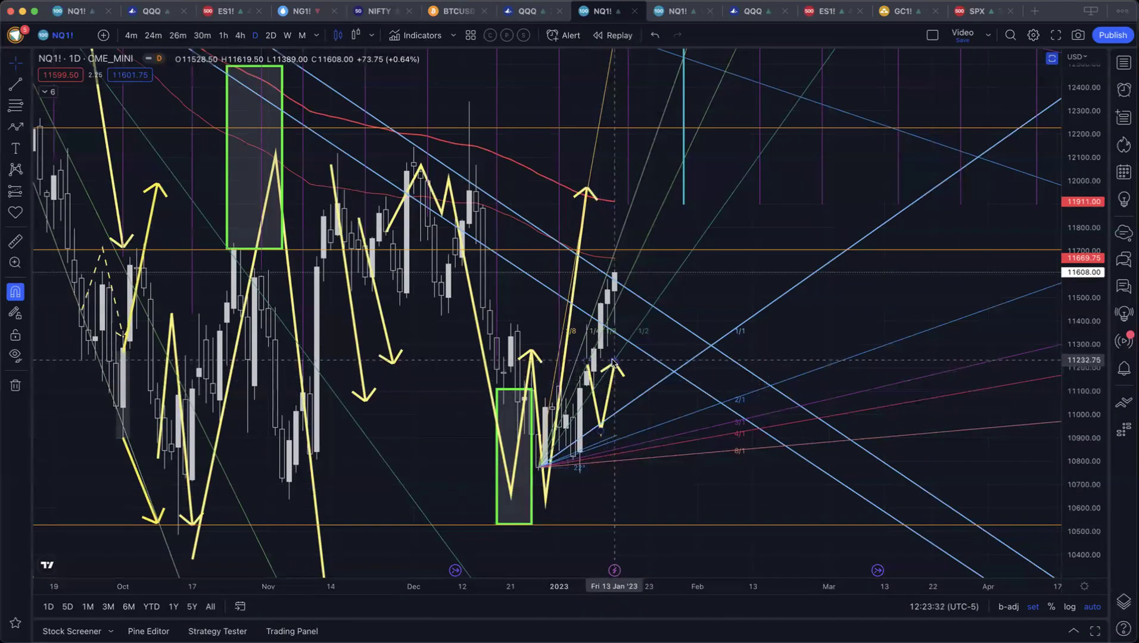
# Zoom the NQ1! chart in on the recent candles and January 2023 forecast arrows.
pyautogui.scroll(3, 613, 361)
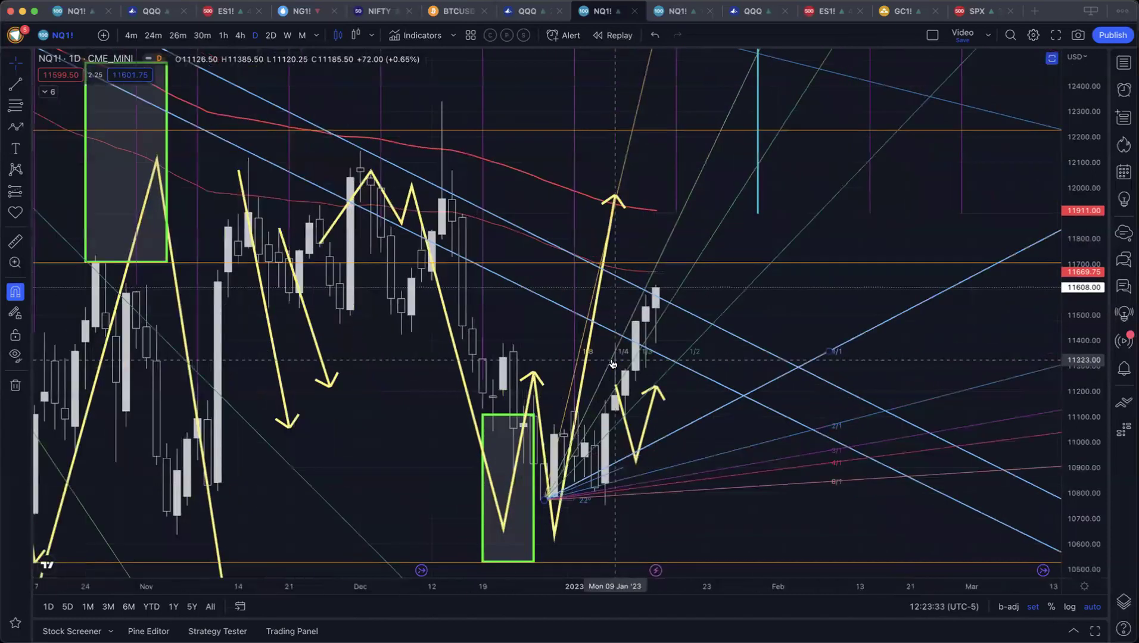
pyautogui.scroll(3, 613, 362)
pyautogui.hscroll(-1, 549, 427)
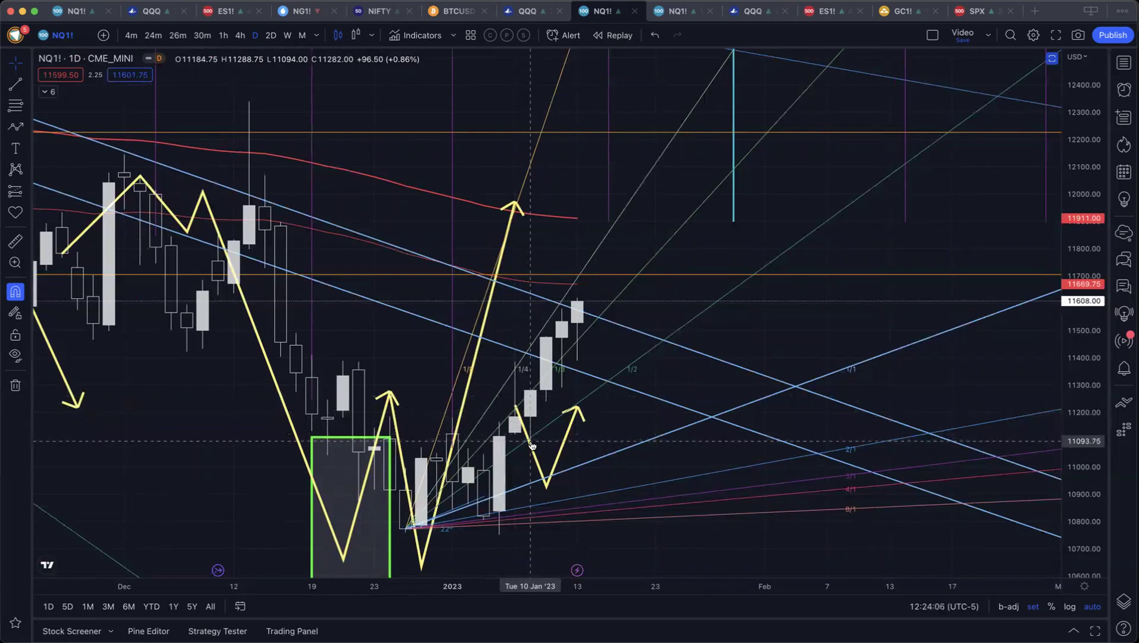
pyautogui.scroll(-4, 889, 297)
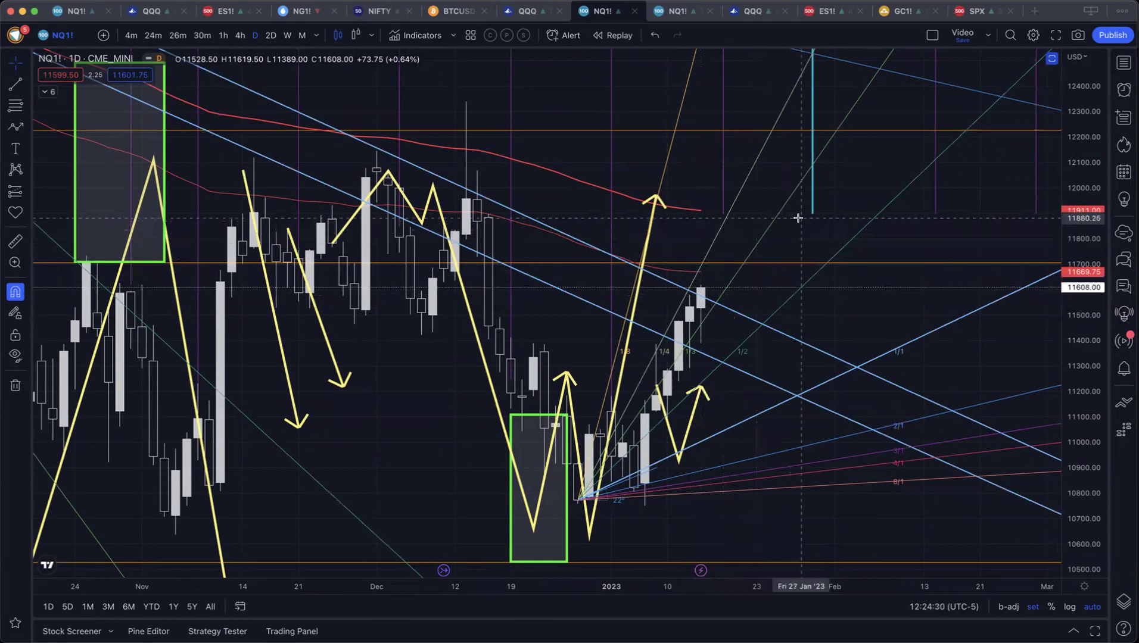
pyautogui.scroll(1, 812, 223)
pyautogui.scroll(1, 811, 222)
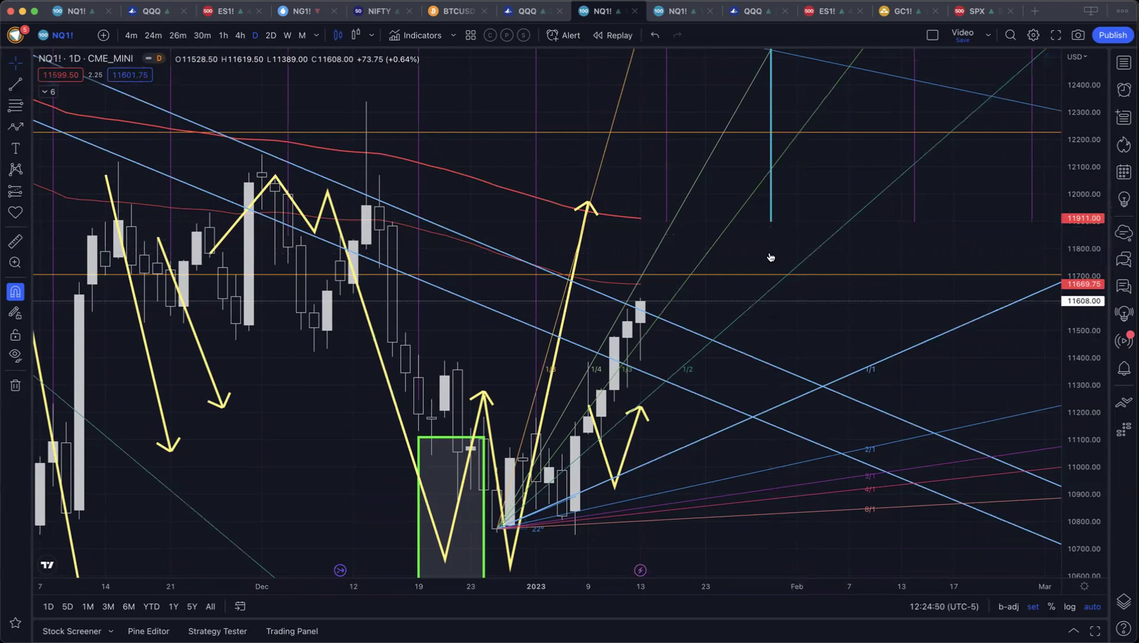
# Go to the Time Trades QQQ chart and enable the Cheat Code Lines overlay.
pyautogui.press('super+Tab')
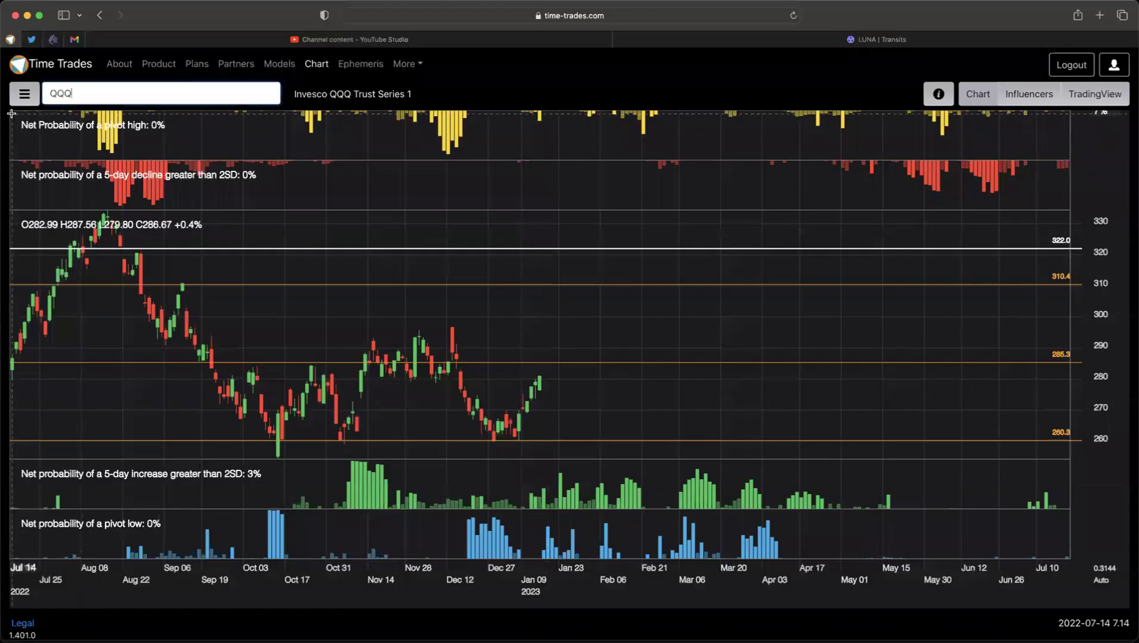
pyautogui.click(25, 94)
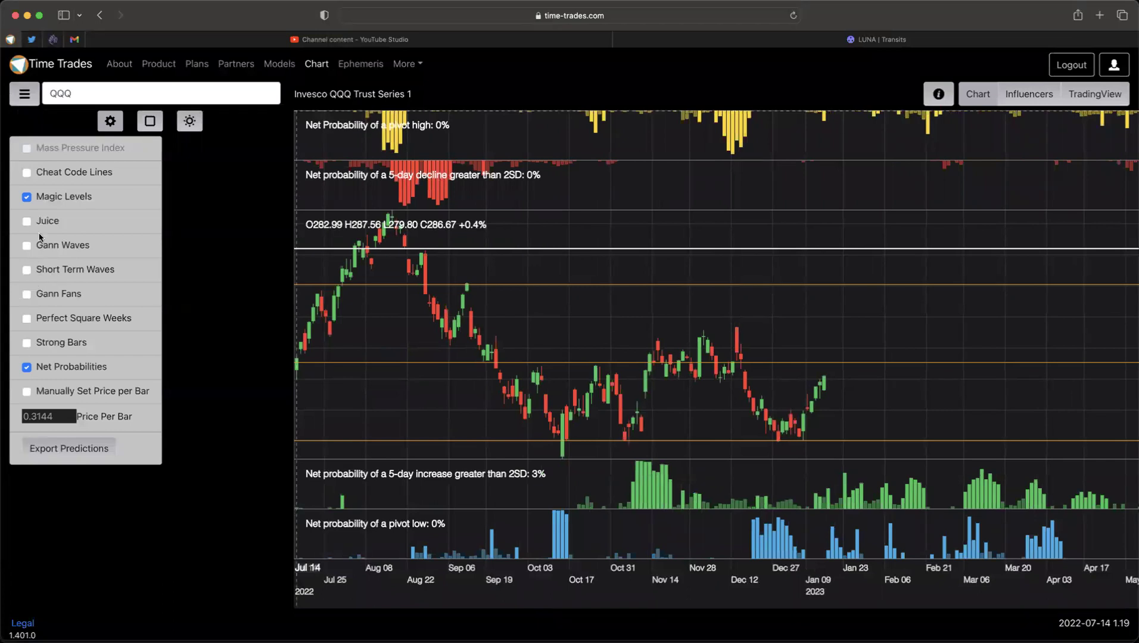
pyautogui.click(54, 173)
pyautogui.click(24, 96)
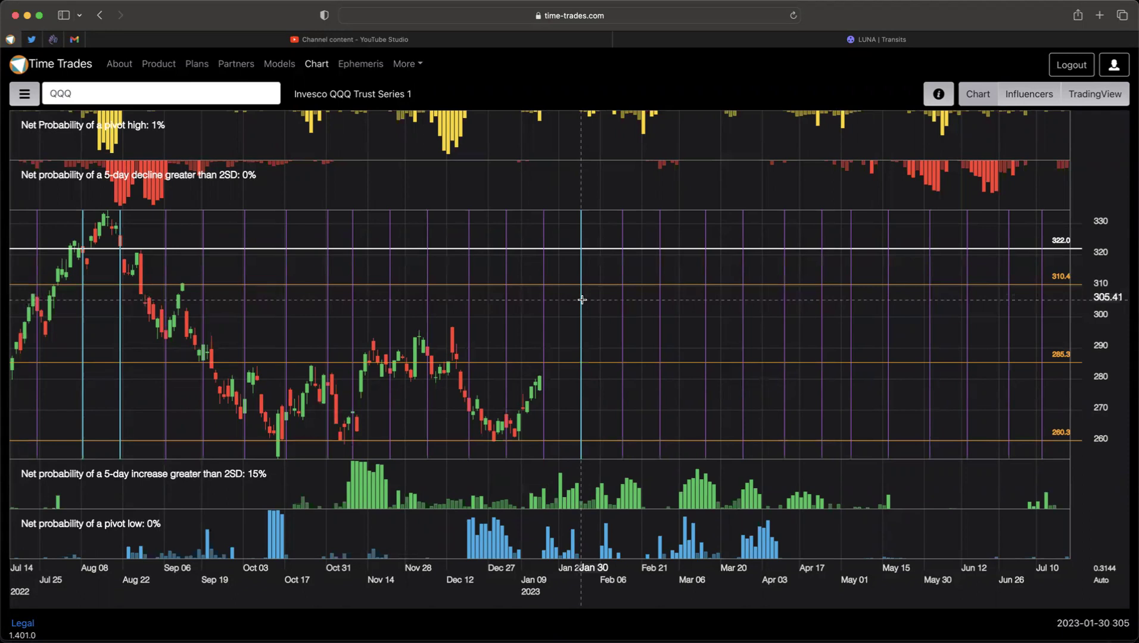
pyautogui.hscroll(-10, 581, 300)
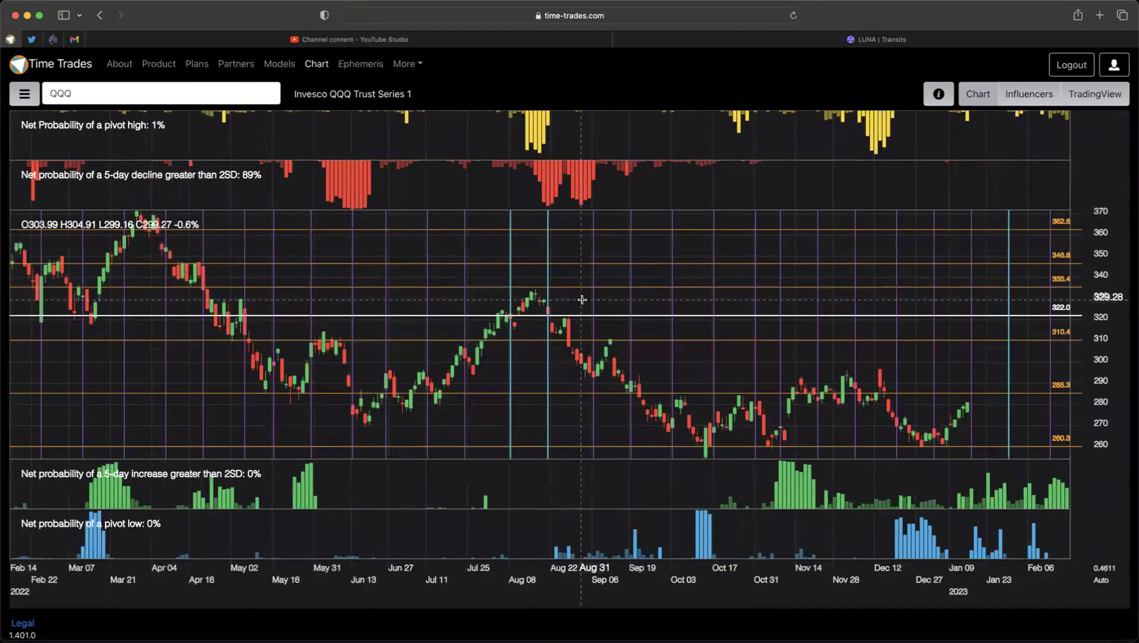
pyautogui.hscroll(-2, 554, 276)
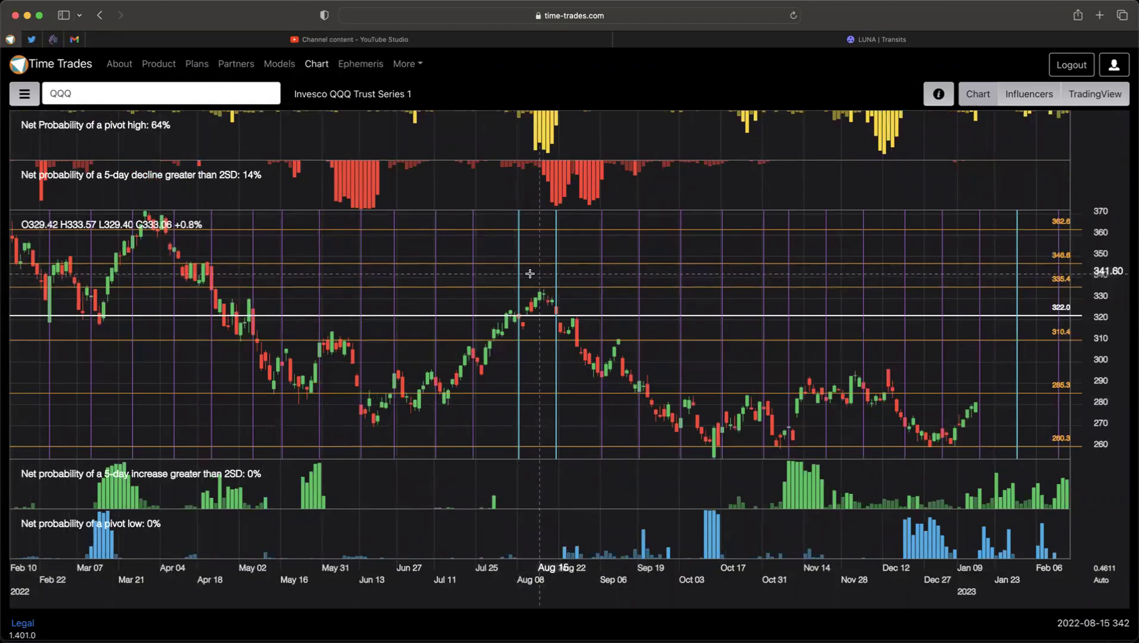
pyautogui.hscroll(-5, 419, 279)
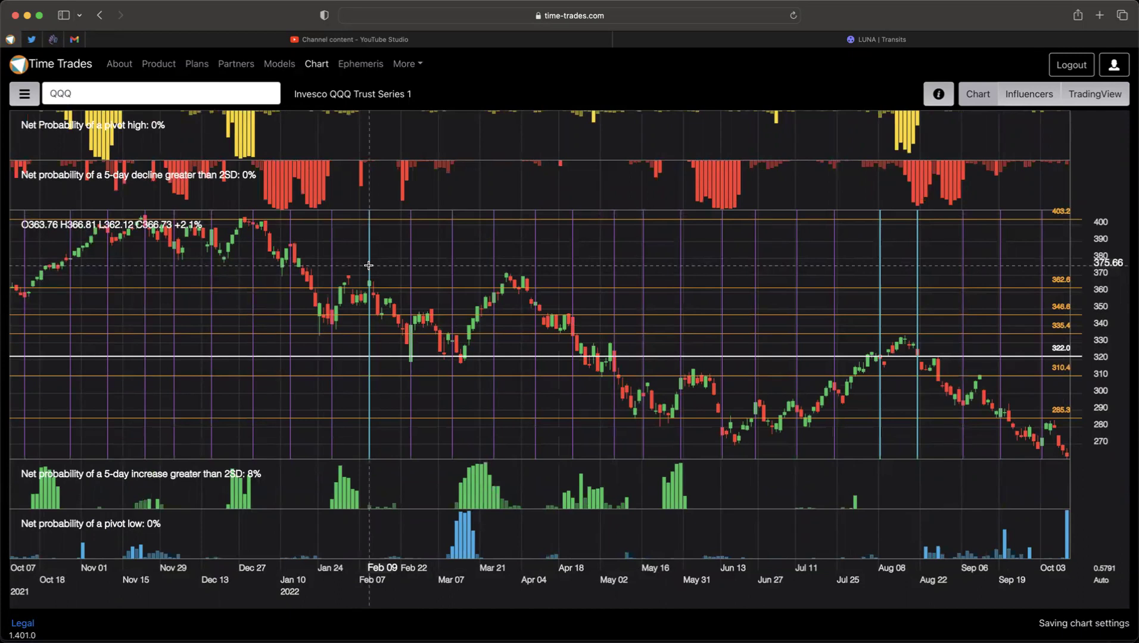
pyautogui.hscroll(-5, 369, 265)
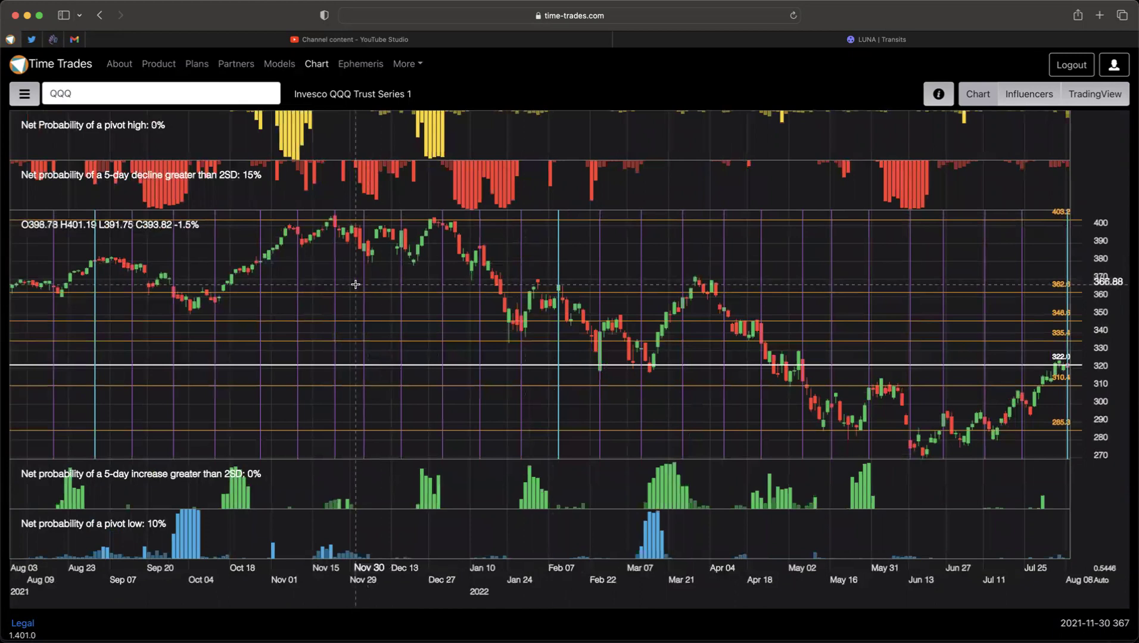
pyautogui.hscroll(-5, 358, 284)
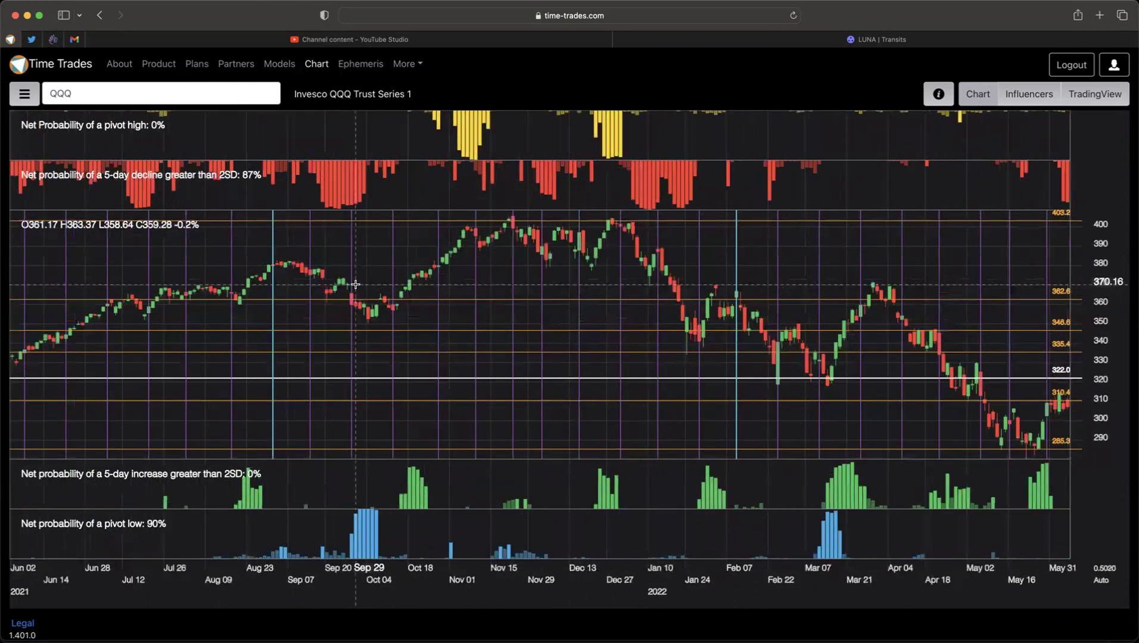
pyautogui.click(272, 282)
pyautogui.press('Right')
pyautogui.press('Right')
pyautogui.press('Right')
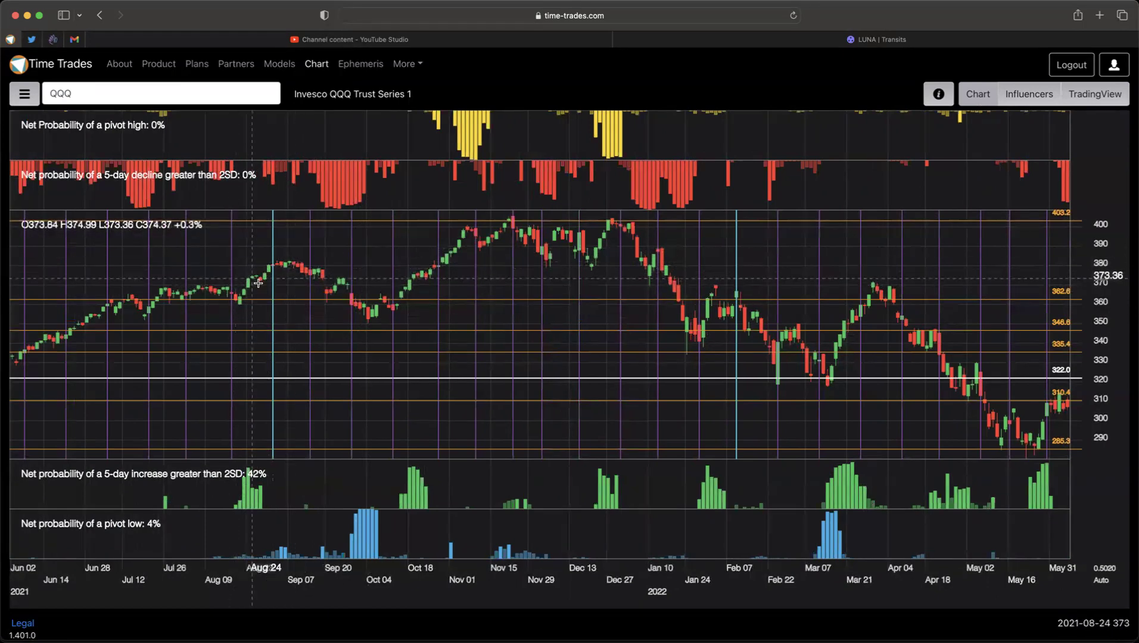
pyautogui.click(384, 282)
pyautogui.hscroll(3, 595, 345)
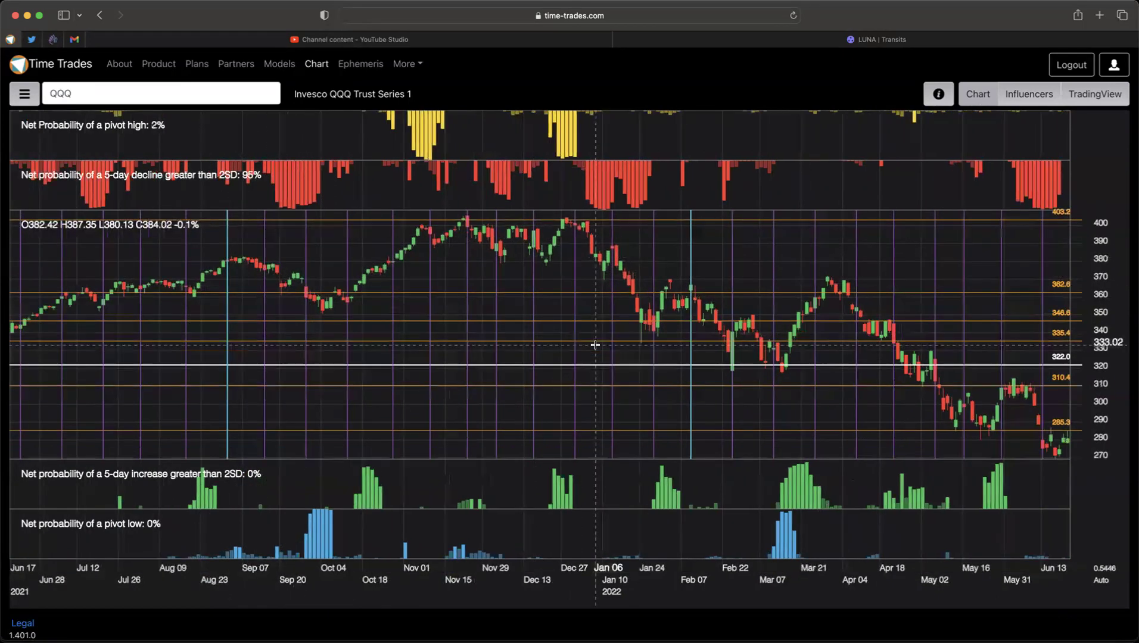
pyautogui.hscroll(15, 595, 344)
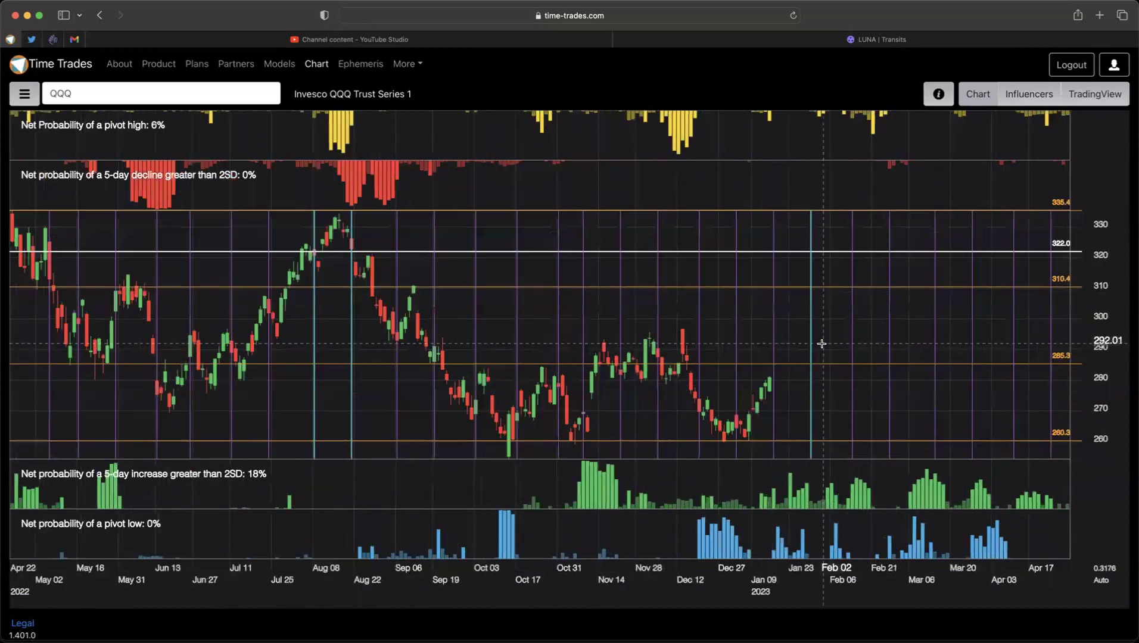
pyautogui.hscroll(5, 821, 344)
pyautogui.hscroll(2, 641, 312)
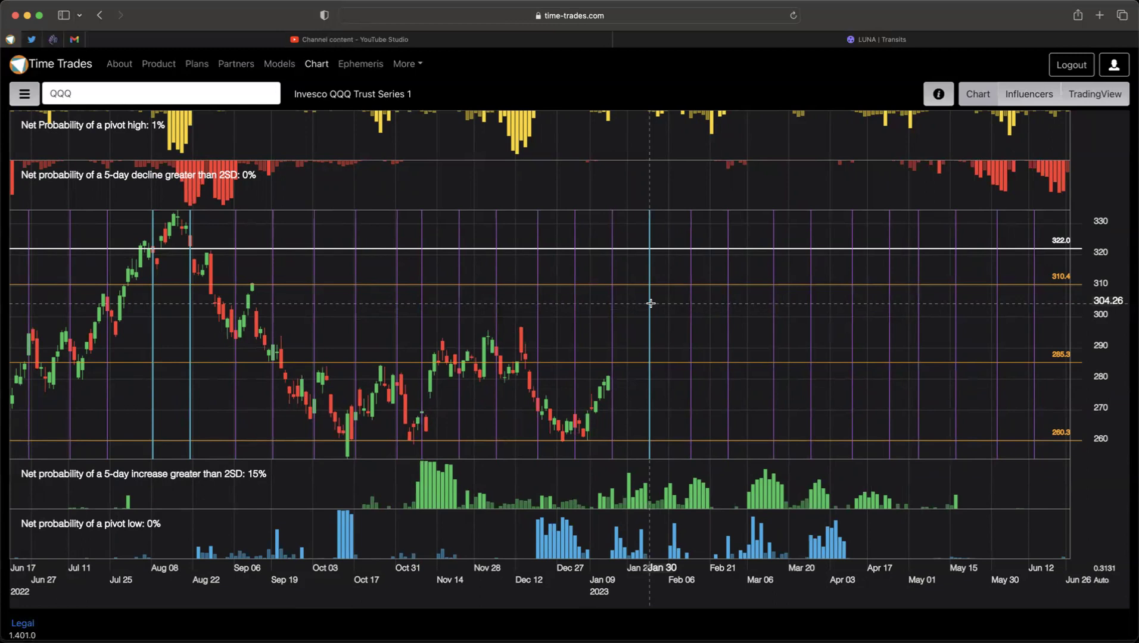
# Read the date and price at the Jan 30 line on QQQ, then return to TradingView.
pyautogui.click(650, 303)
pyautogui.press('super+Tab')
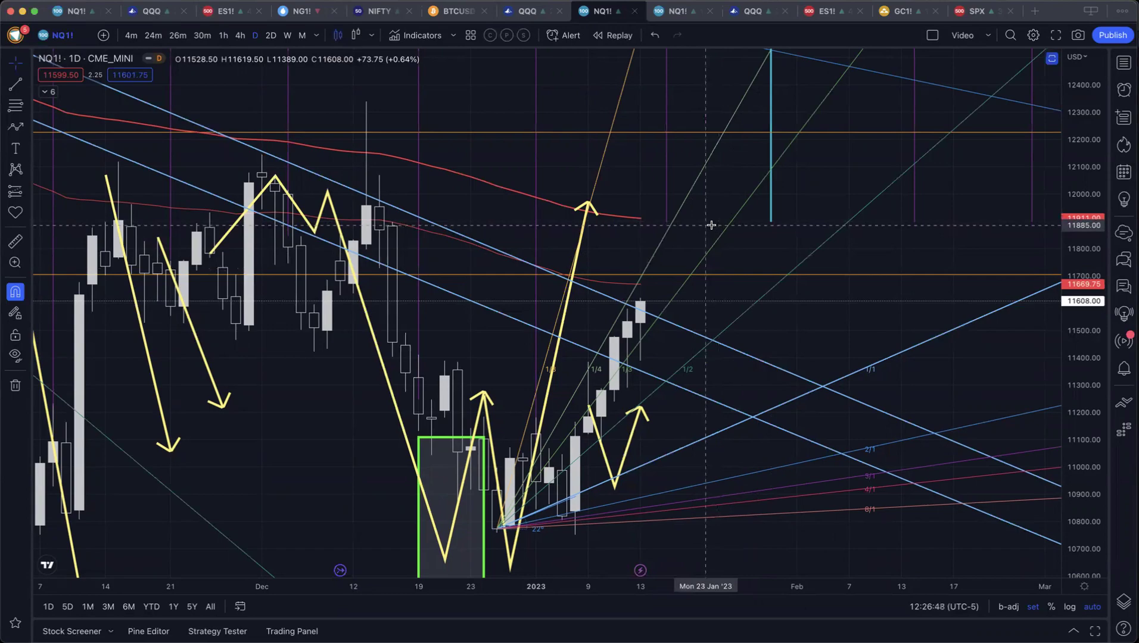
pyautogui.press('super+Tab')
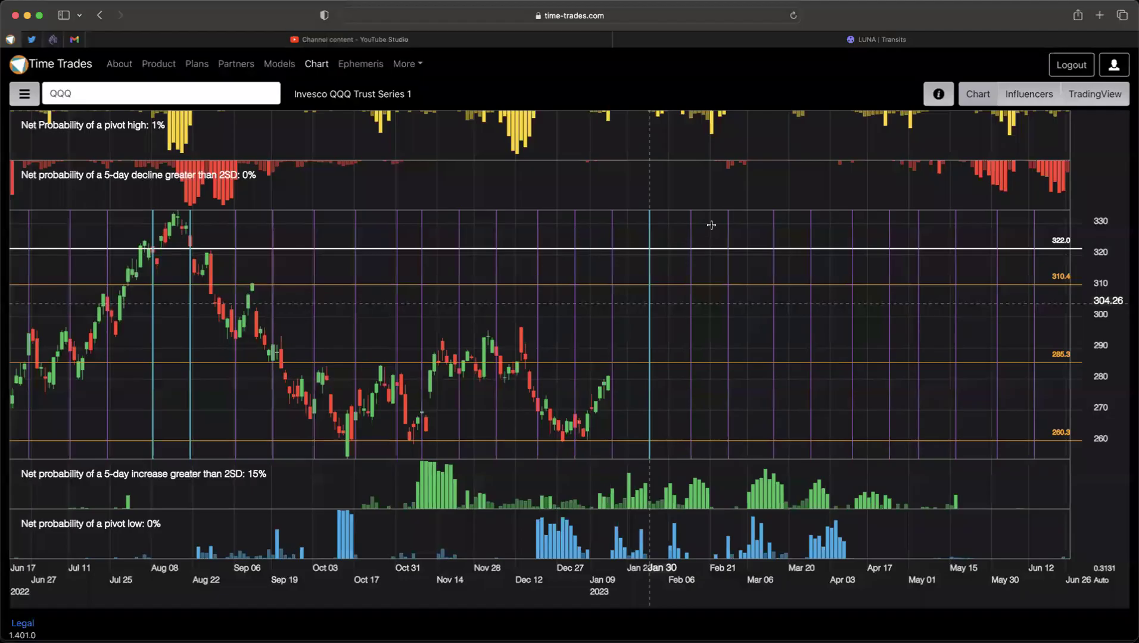
pyautogui.click(24, 95)
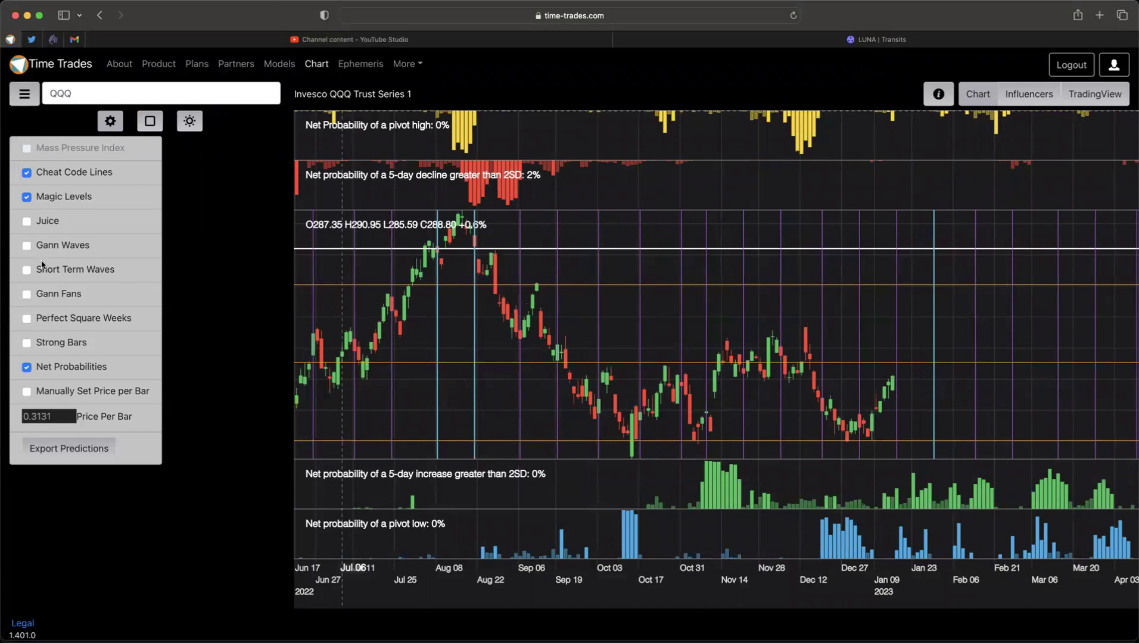
pyautogui.click(43, 275)
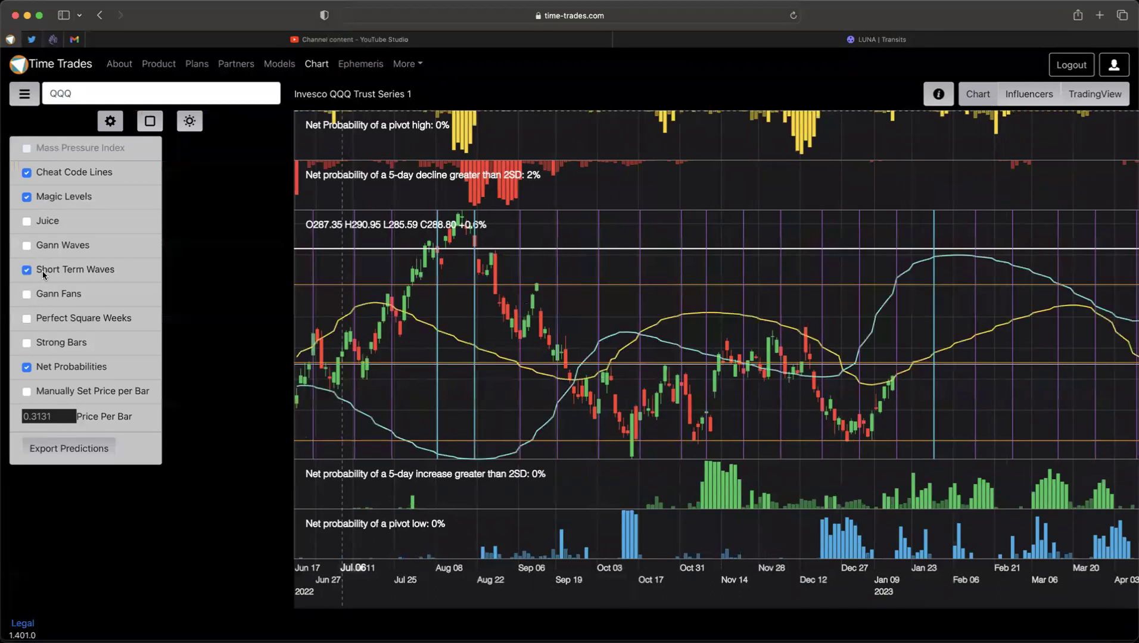
pyautogui.click(43, 173)
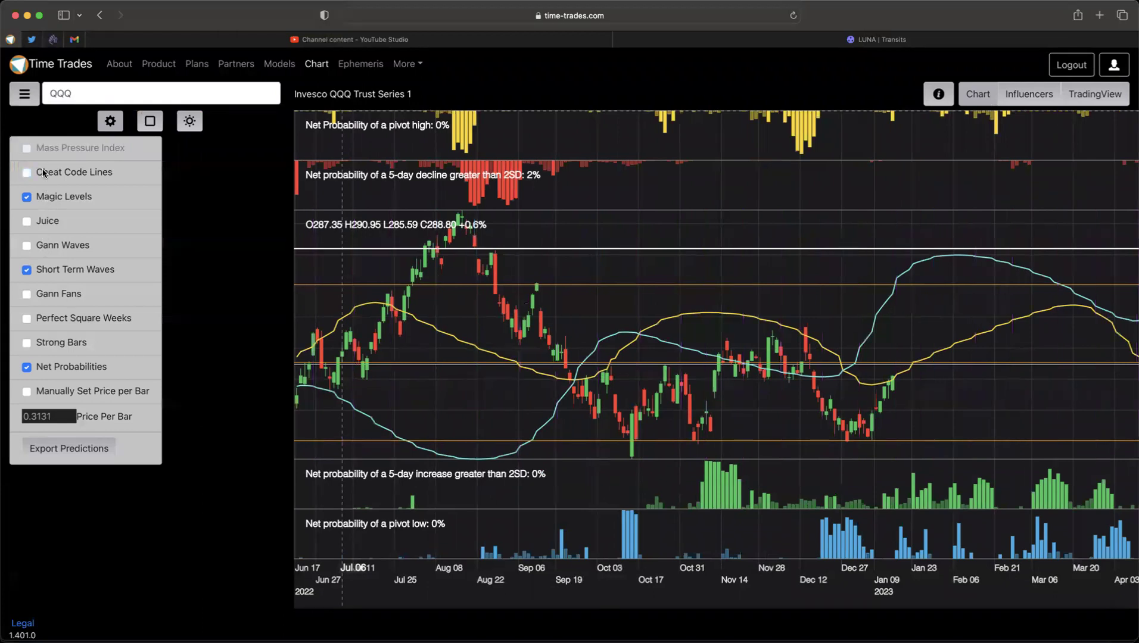
pyautogui.click(49, 247)
pyautogui.click(24, 93)
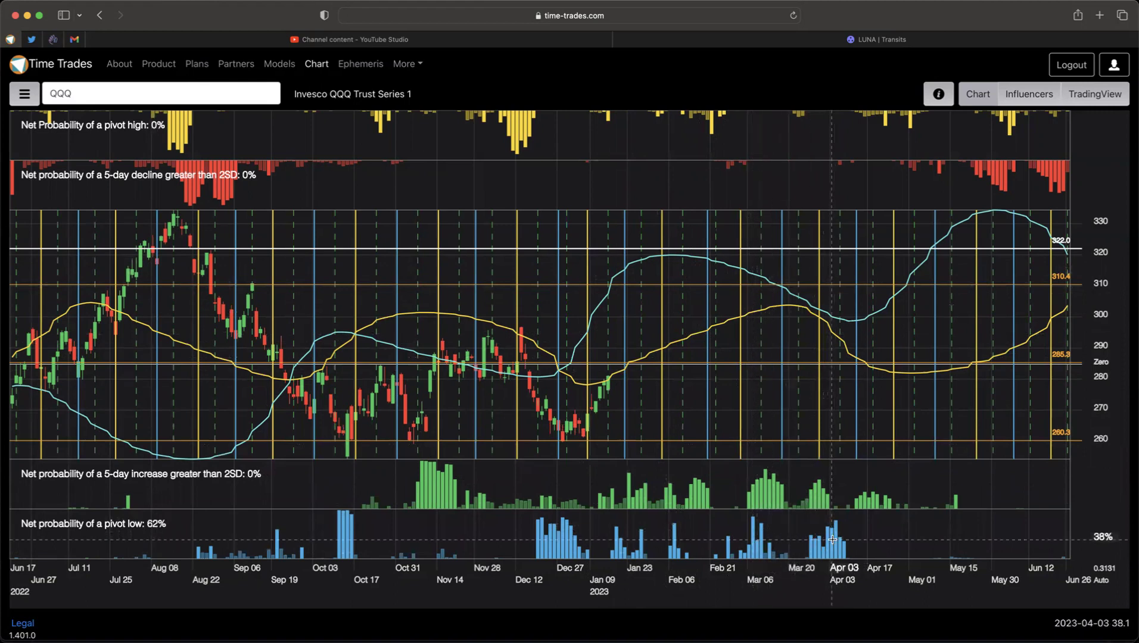
# Replace QQQ with SPX to load the S&P 500 Index chart.
pyautogui.click(13, 95)
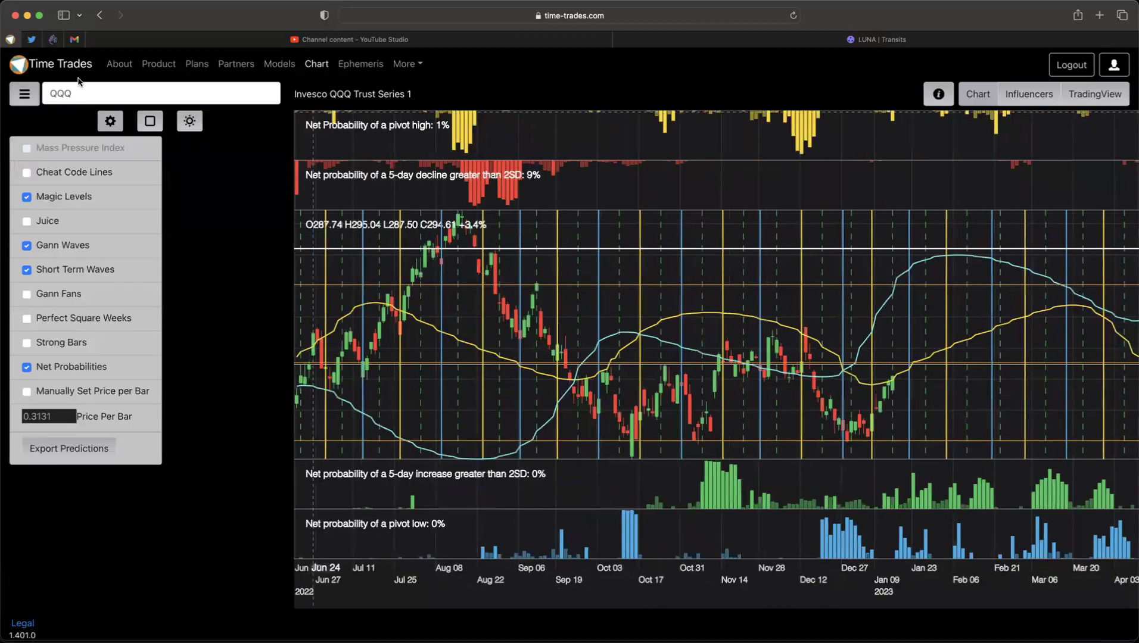
pyautogui.click(97, 93)
pyautogui.doubleClick(97, 94)
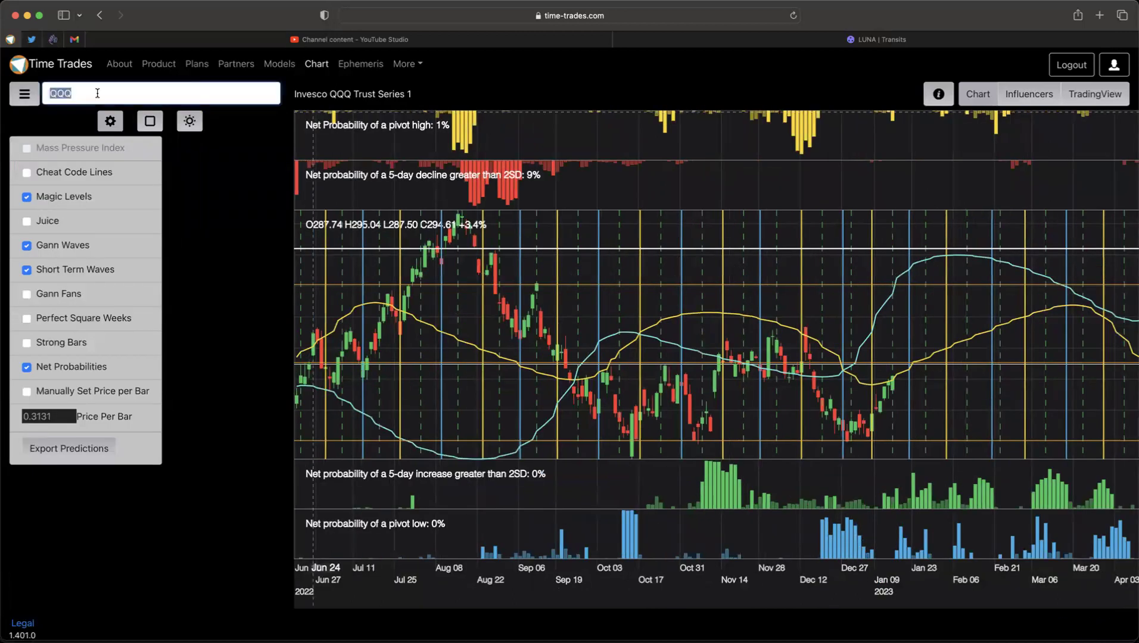
pyautogui.write('SPX')
pyautogui.click(66, 115)
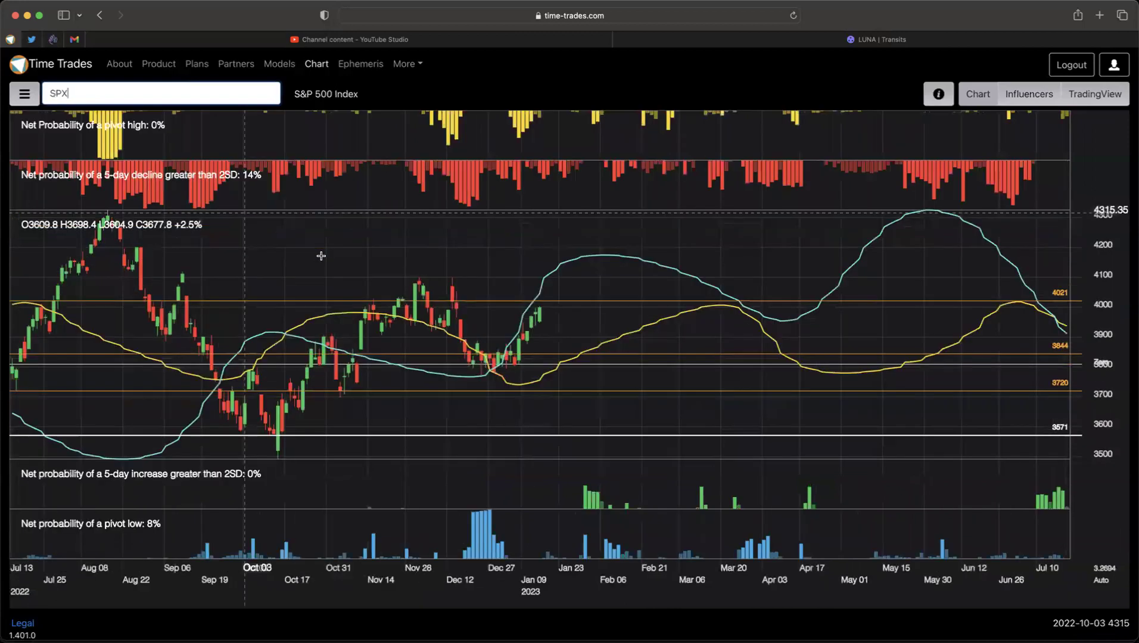
# Turn on the Mass Pressure Index and turn off Short Term Waves on the SPX chart.
pyautogui.click(25, 94)
pyautogui.click(63, 149)
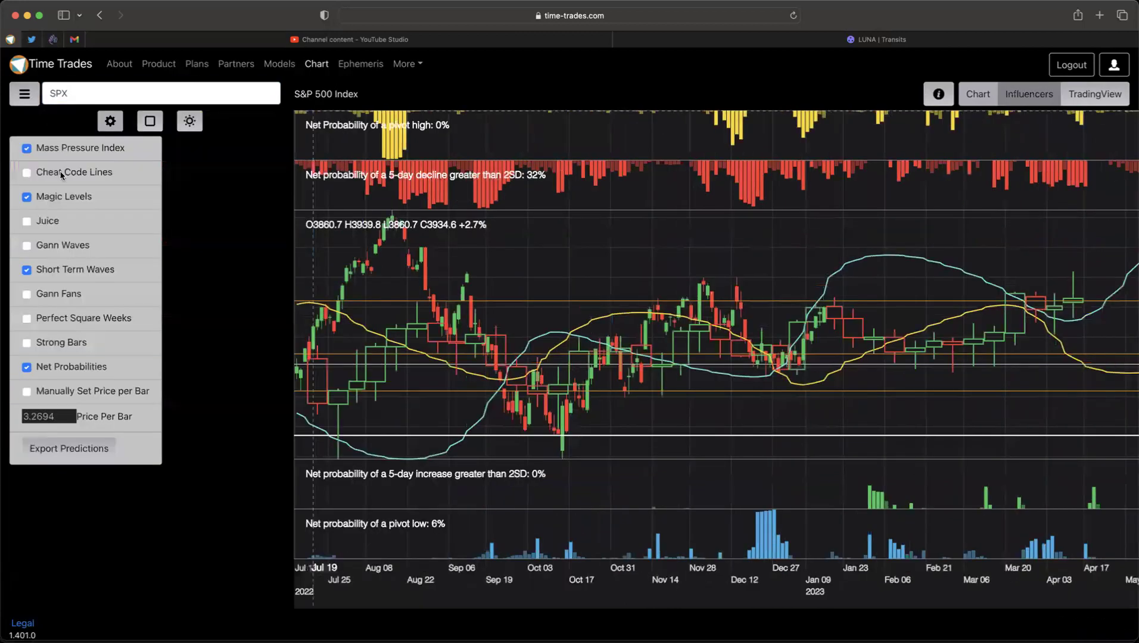
pyautogui.click(67, 271)
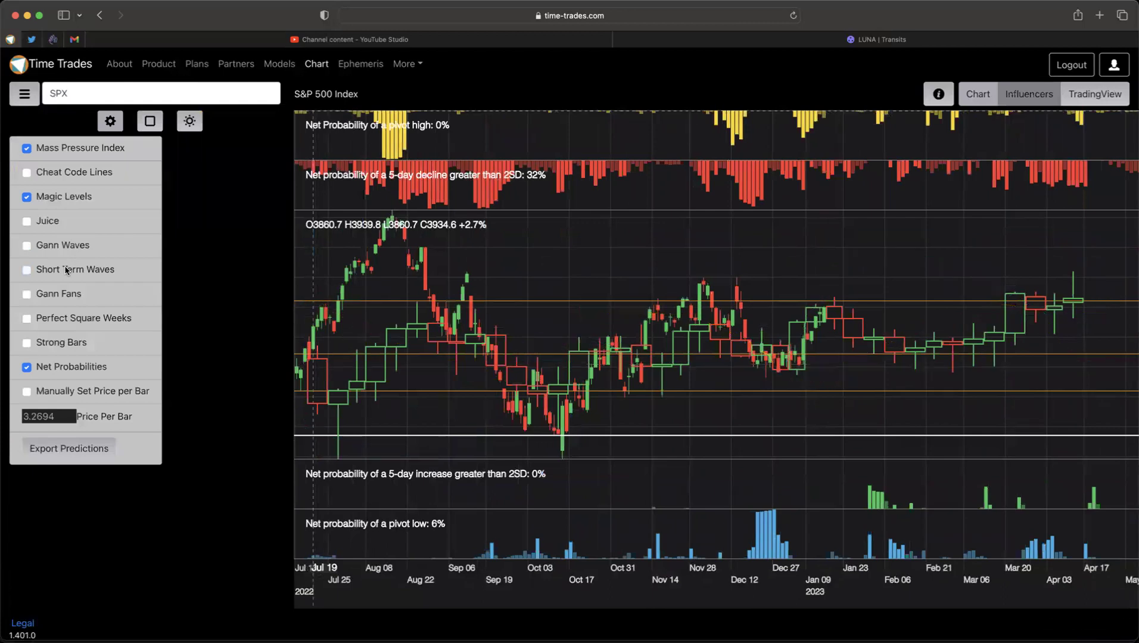
pyautogui.click(25, 94)
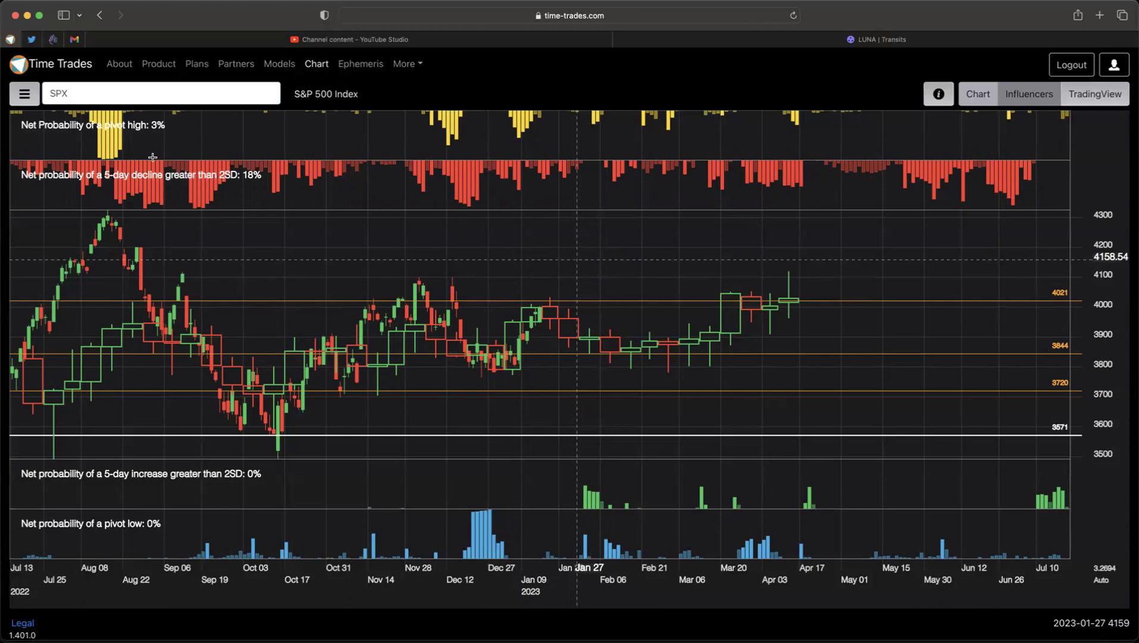
# On the SPX chart, enable Cheat Code Lines and disable the Mass Pressure Index.
pyautogui.click(25, 99)
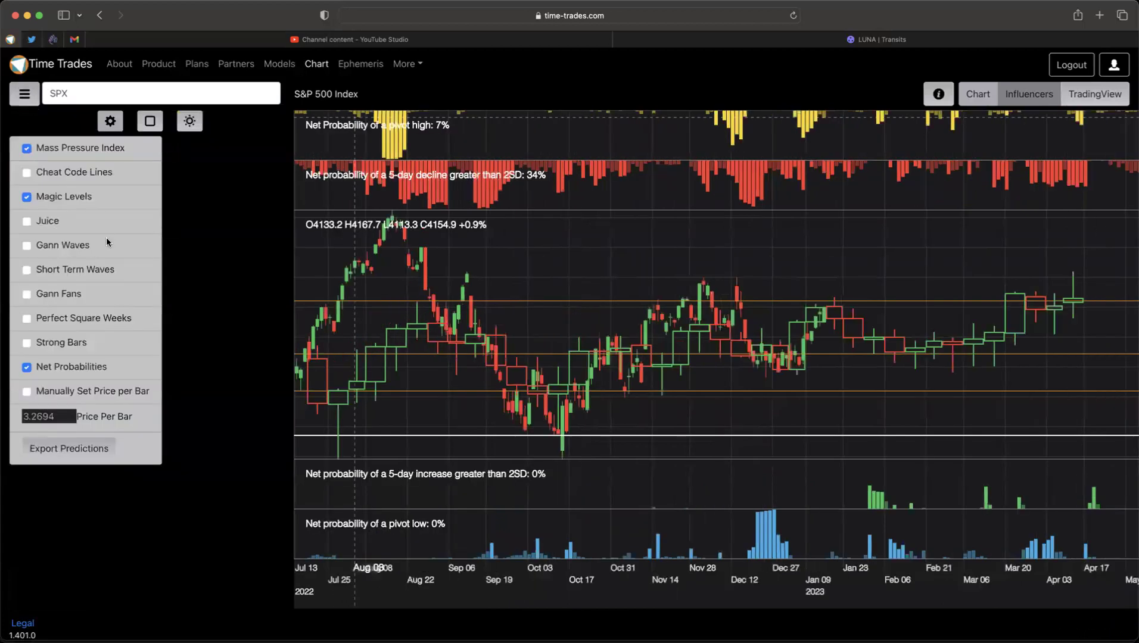
pyautogui.click(76, 173)
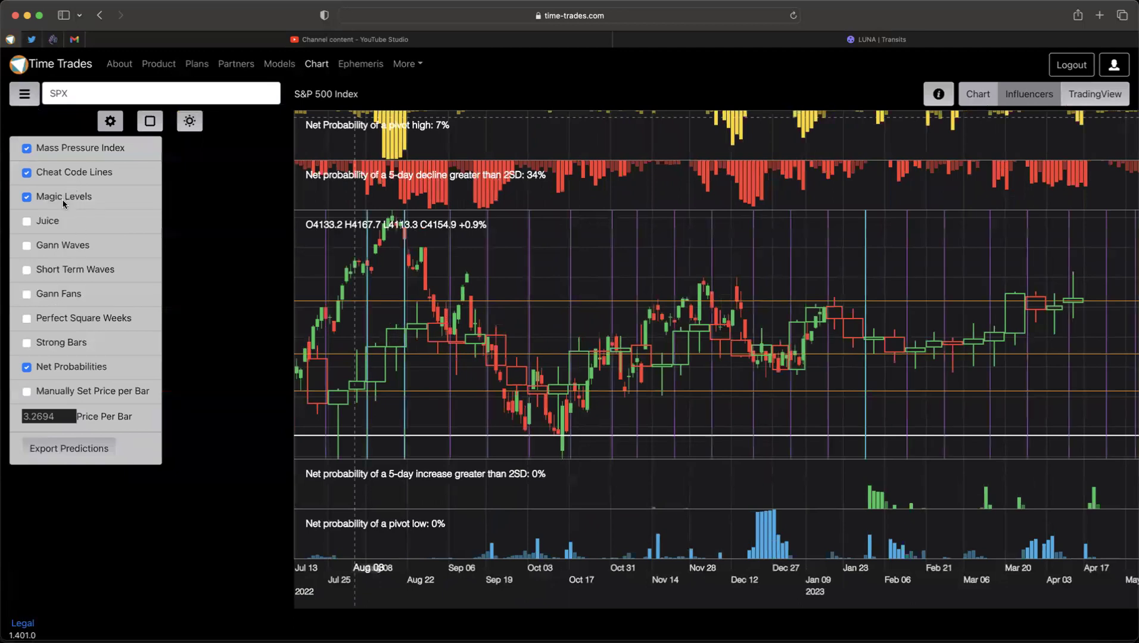
pyautogui.click(63, 148)
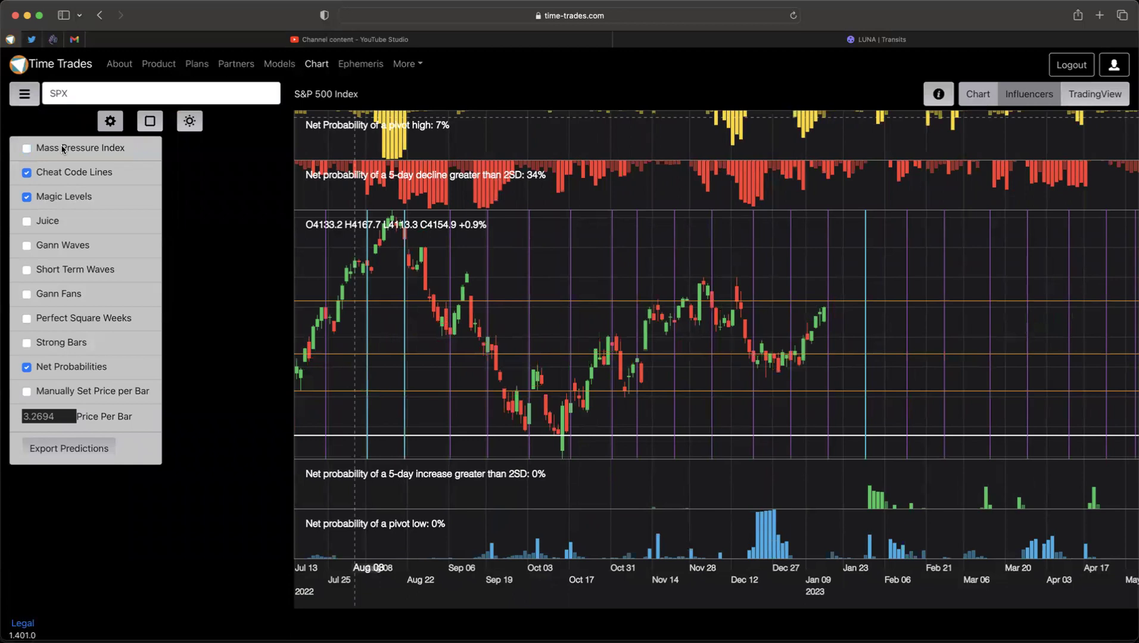
pyautogui.click(26, 95)
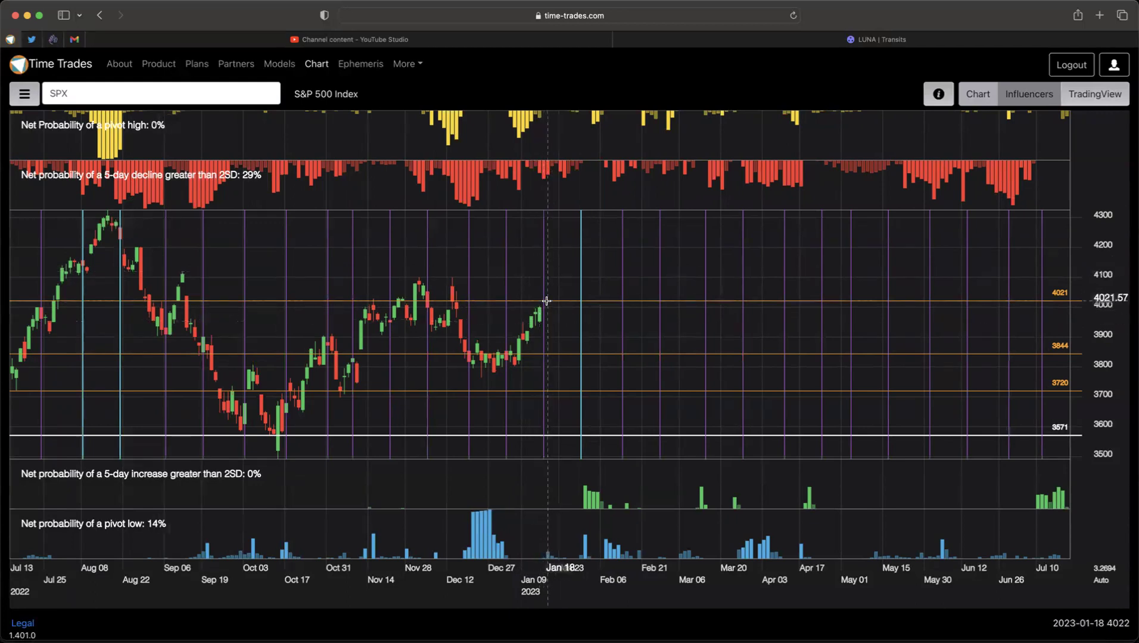
# Change the symbol from SPX back to QQQ.
pyautogui.click(155, 93)
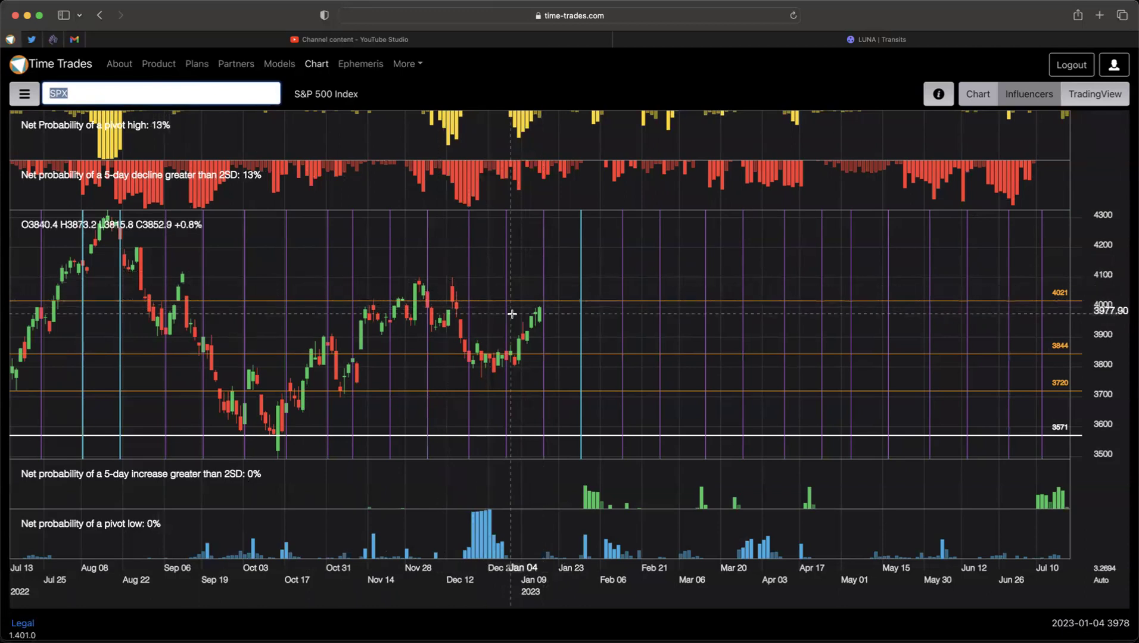
pyautogui.write('QQQ')
pyautogui.press('Return')
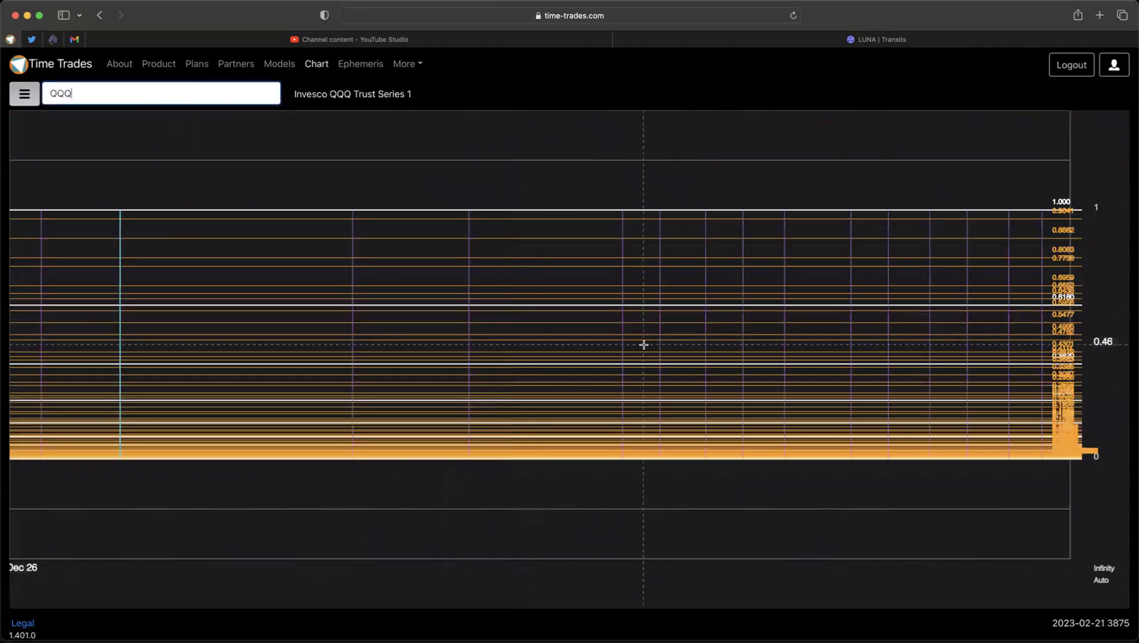
# Turn off Gann Waves and turn on Cheat Code Lines for the QQQ chart.
pyautogui.click(23, 95)
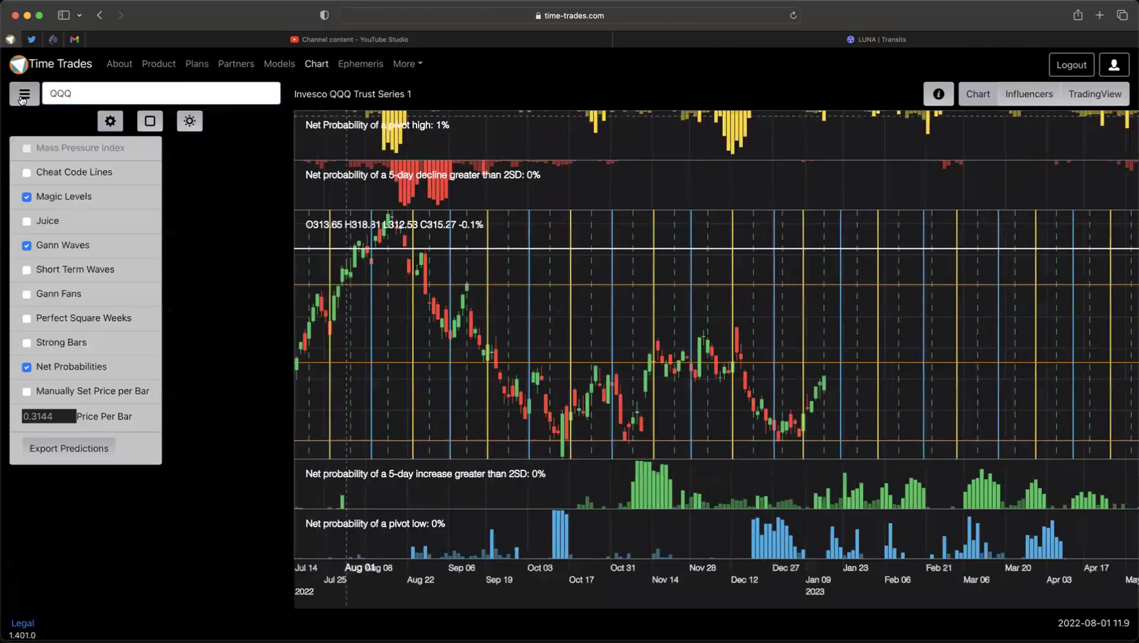
pyautogui.click(56, 249)
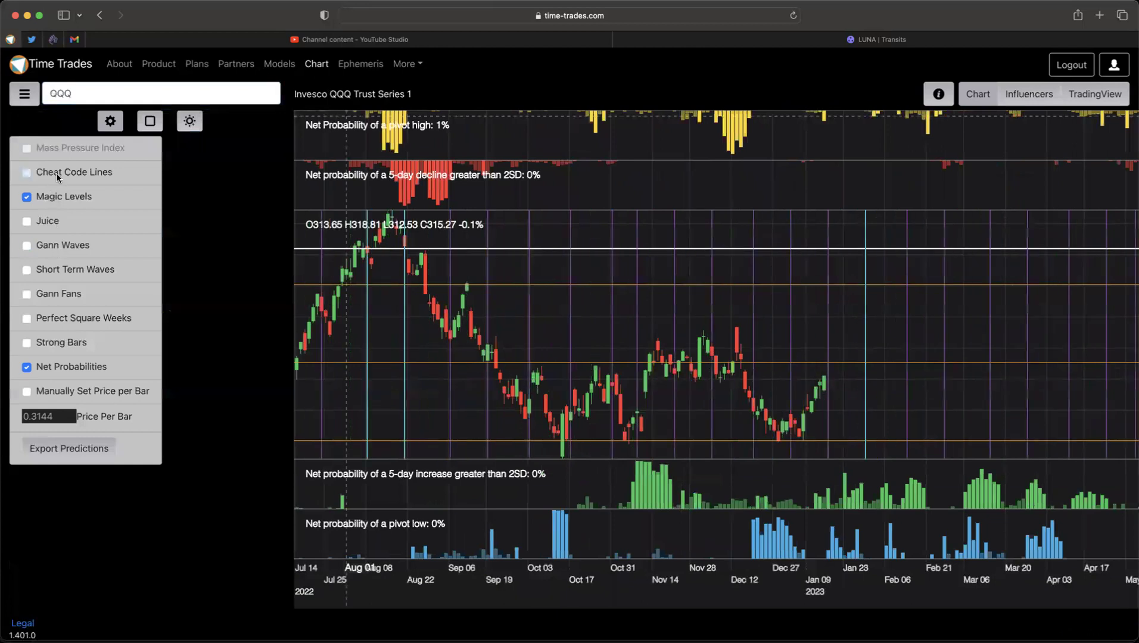
pyautogui.click(58, 175)
pyautogui.click(24, 93)
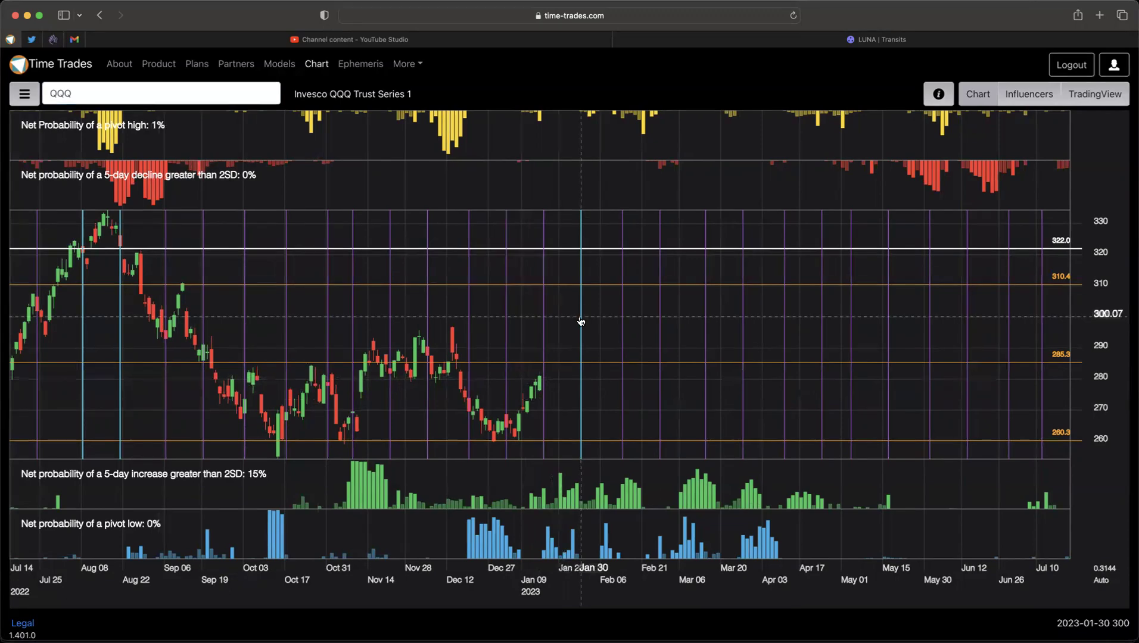
# In TradingView, unhide the yellow Path and green Rectangle drawings and compress the NQ1! price scale.
pyautogui.press('super+Tab')
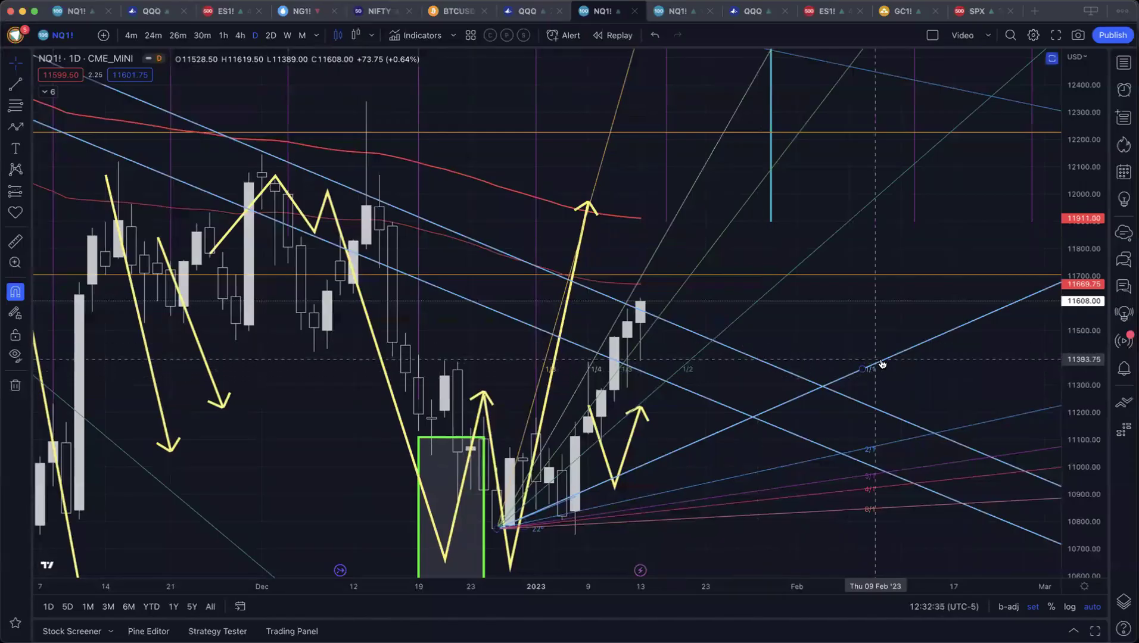
pyautogui.click(1115, 602)
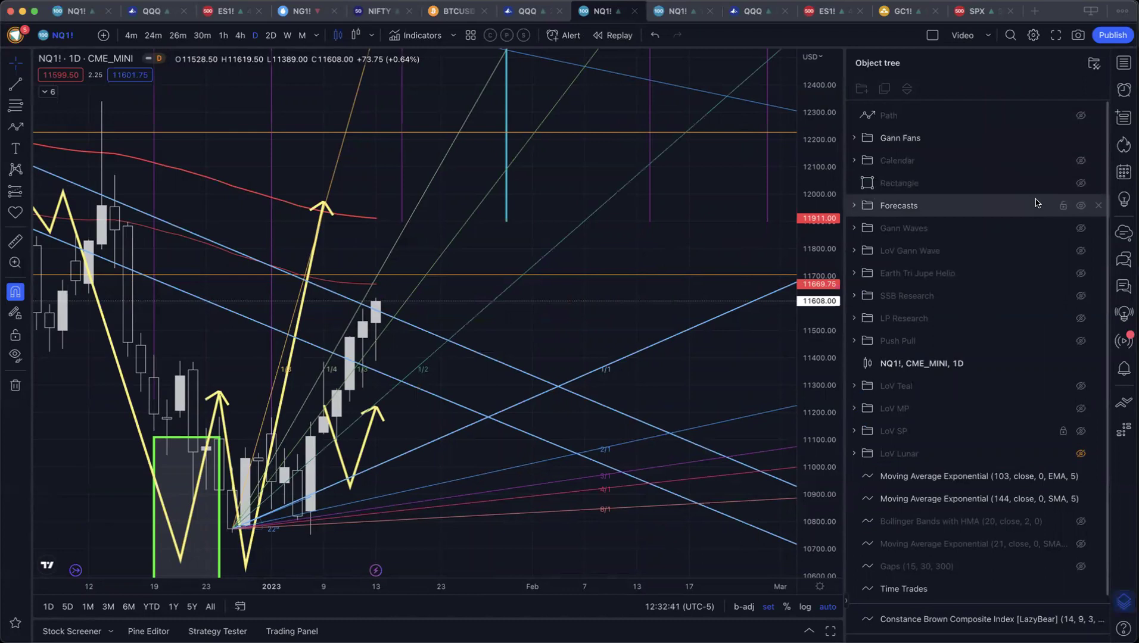
pyautogui.click(1081, 115)
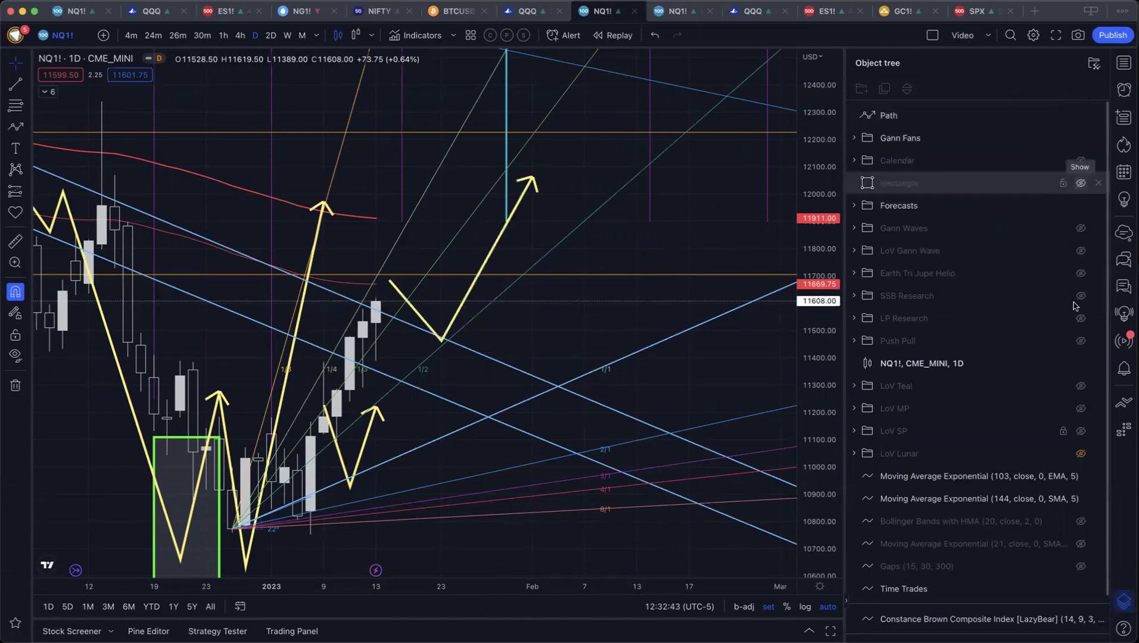
pyautogui.click(1080, 183)
pyautogui.click(1124, 599)
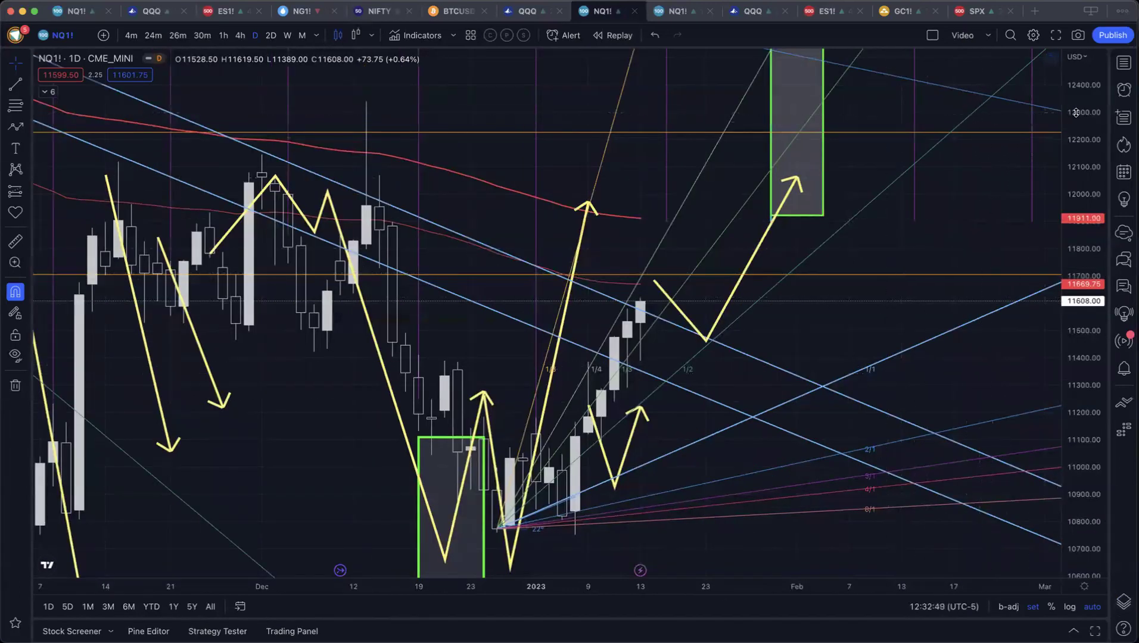
pyautogui.moveTo(1076, 112); pyautogui.dragTo(828, 202)
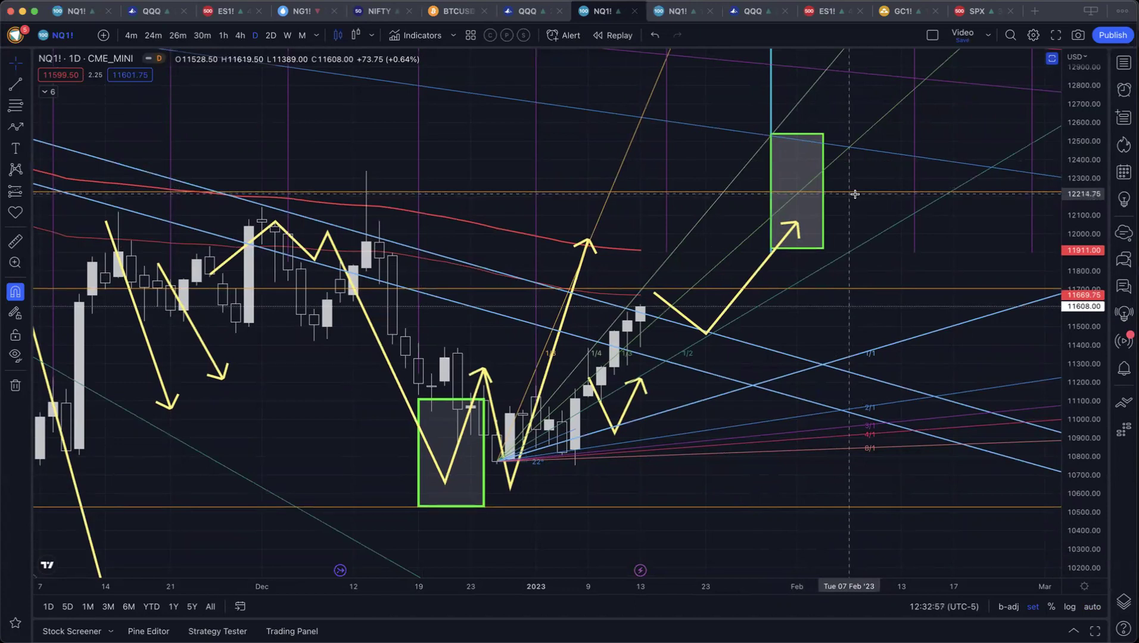
# Zoom the NQ1! time axis out, compress prices, and select the green target rectangle.
pyautogui.scroll(-5, 855, 196)
pyautogui.scroll(1, 953, 167)
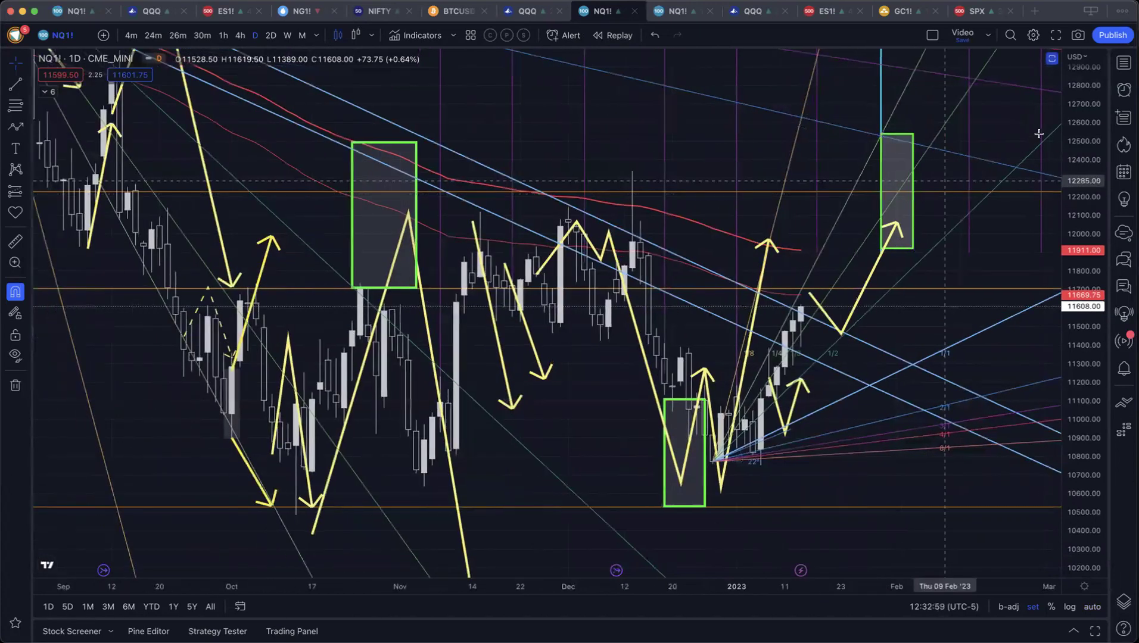
pyautogui.moveTo(1077, 122); pyautogui.dragTo(1091, 244)
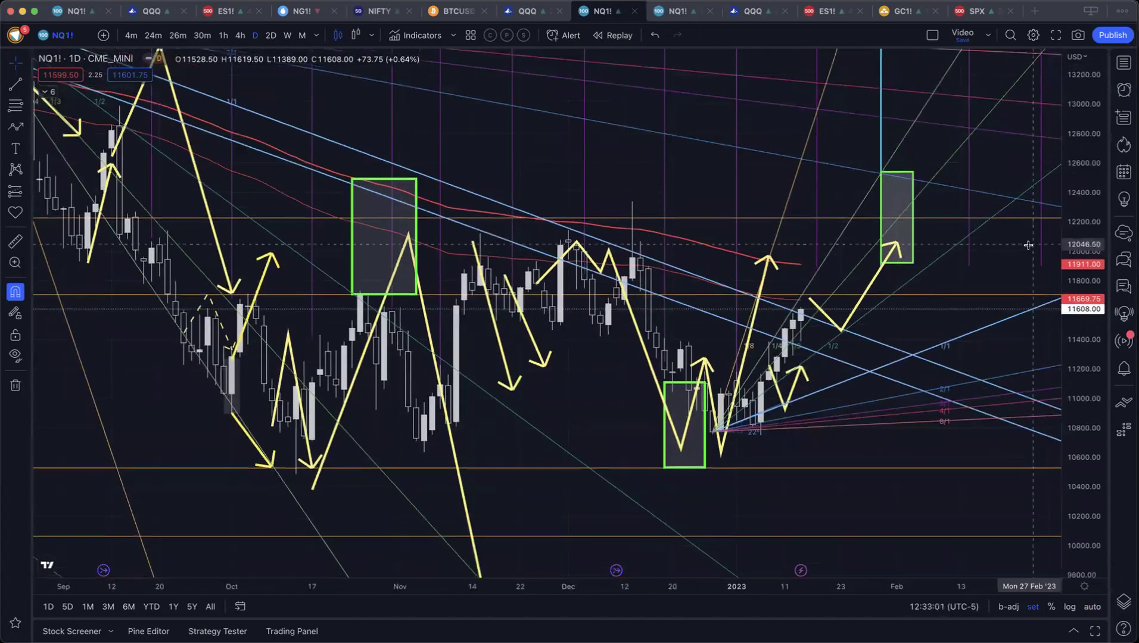
pyautogui.click(906, 173)
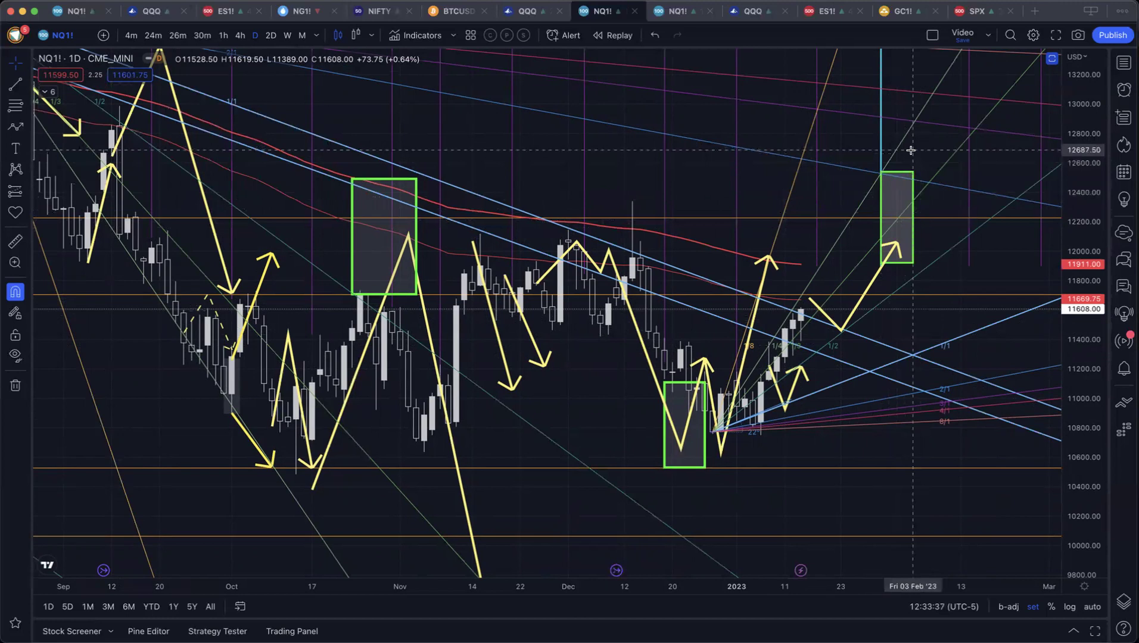
pyautogui.scroll(3, 911, 150)
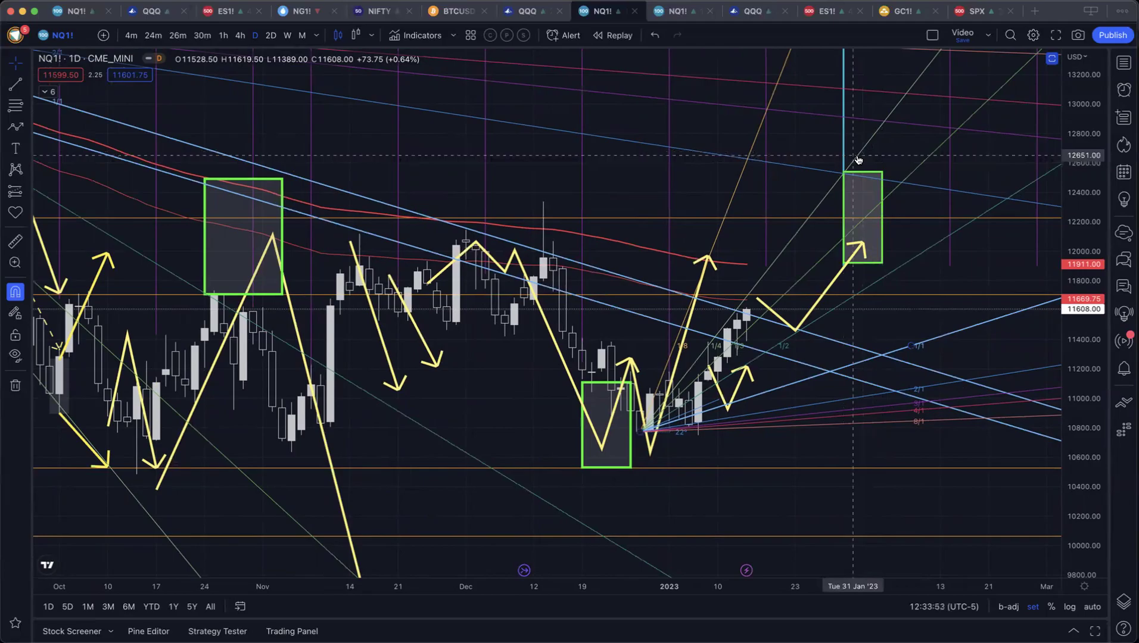
# Back in Time Trades, enable Short Term Waves on the QQQ chart.
pyautogui.press('super+Tab')
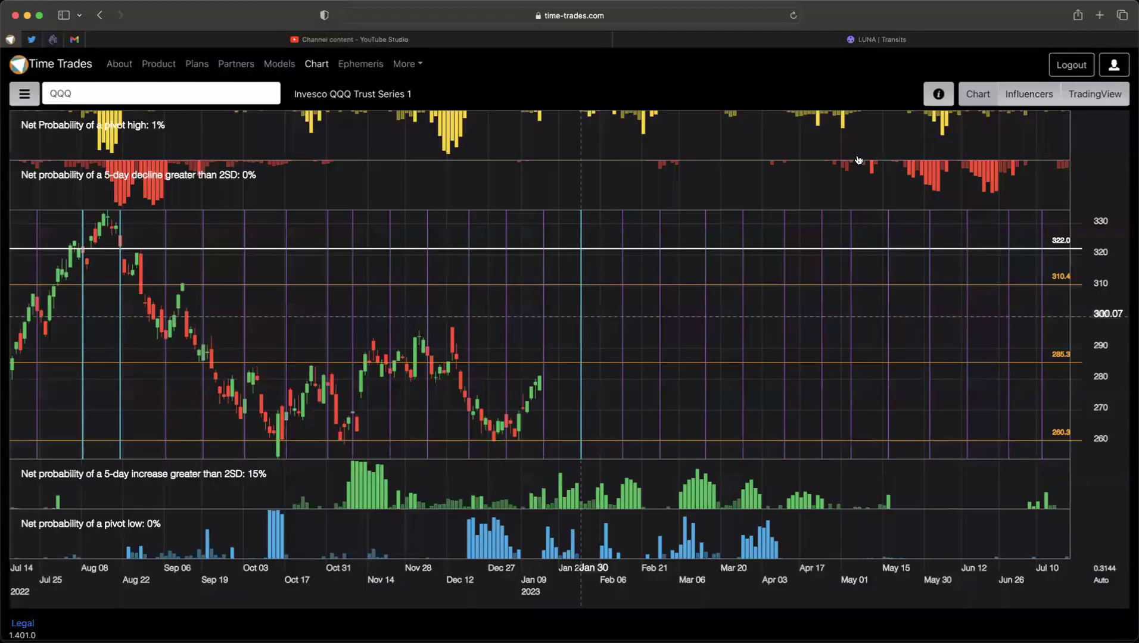
pyautogui.click(33, 96)
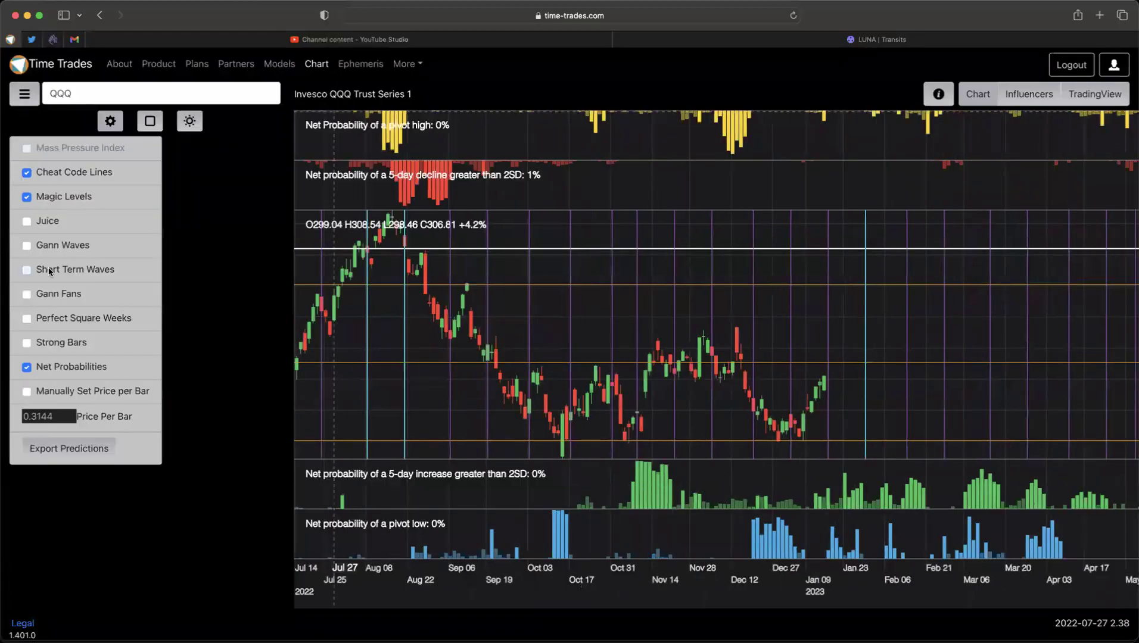
pyautogui.click(50, 271)
pyautogui.click(24, 93)
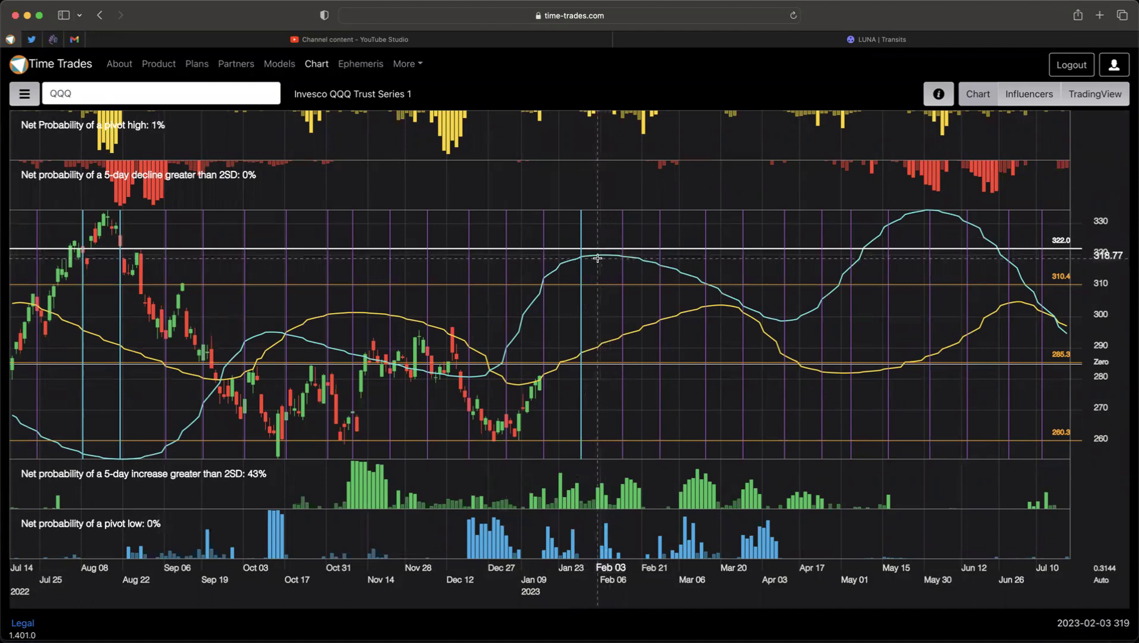
pyautogui.press('super+Tab')
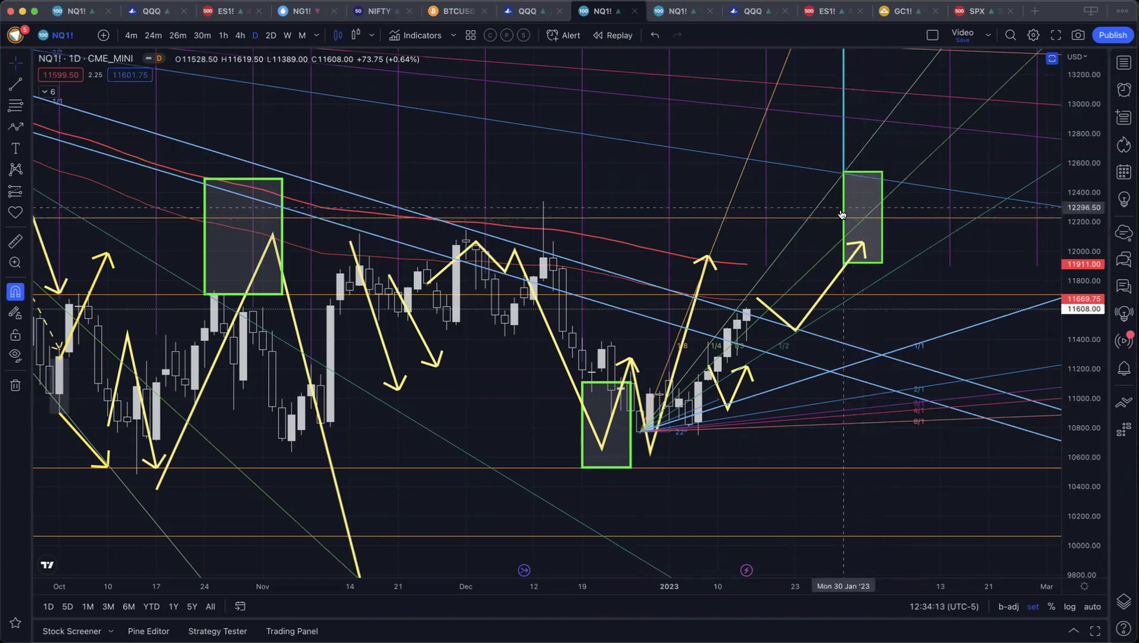
pyautogui.hscroll(8, 938, 237)
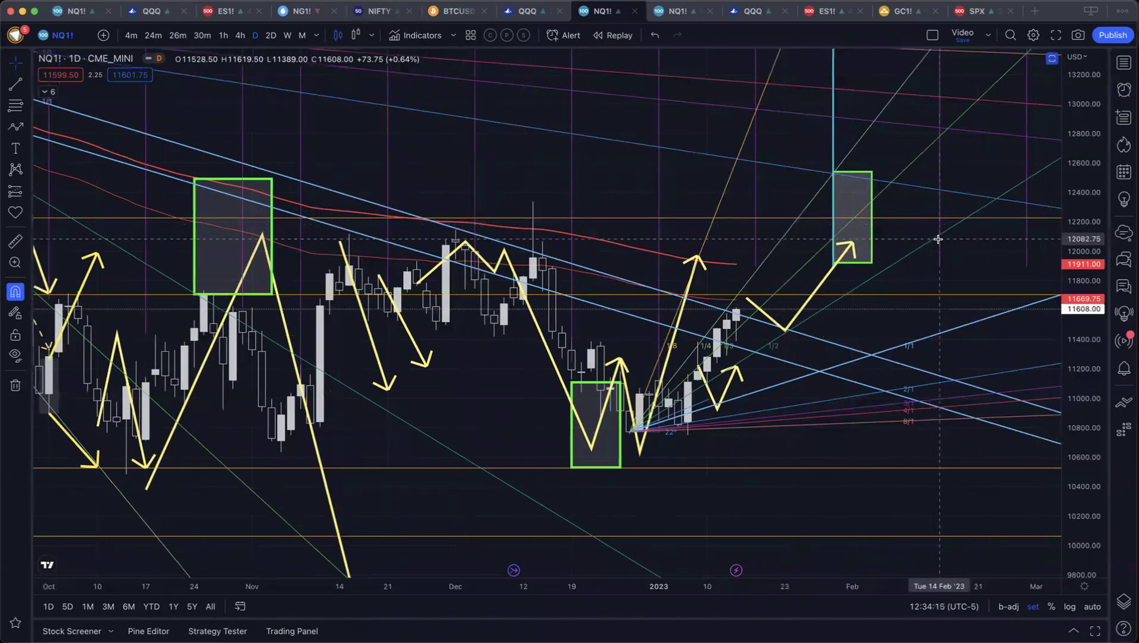
pyautogui.hscroll(2, 770, 222)
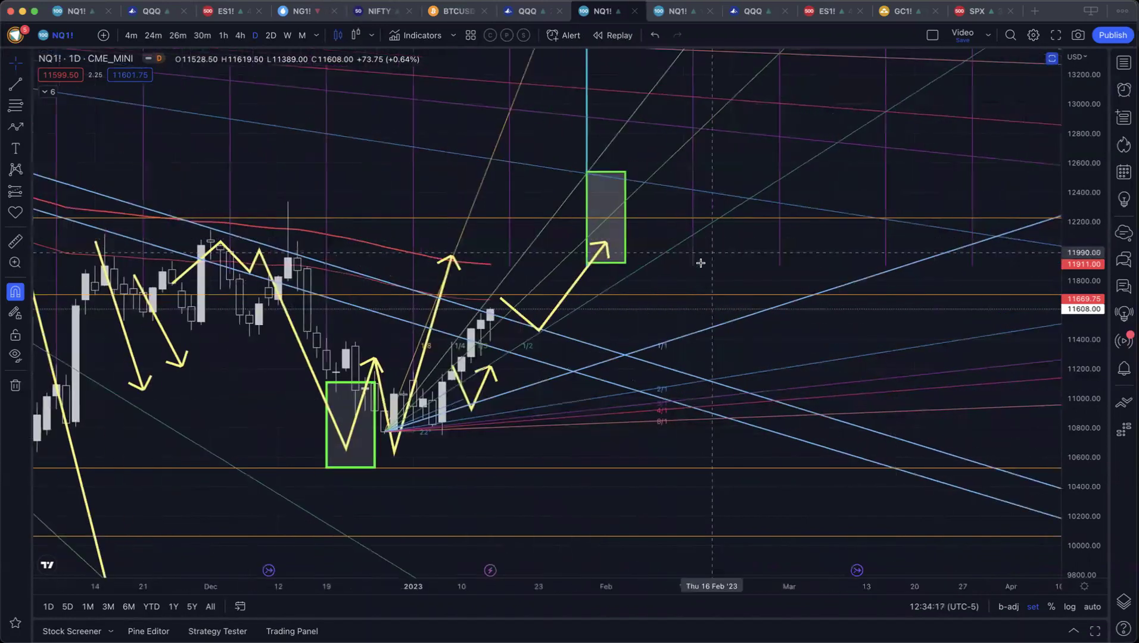
pyautogui.hscroll(-2, 747, 376)
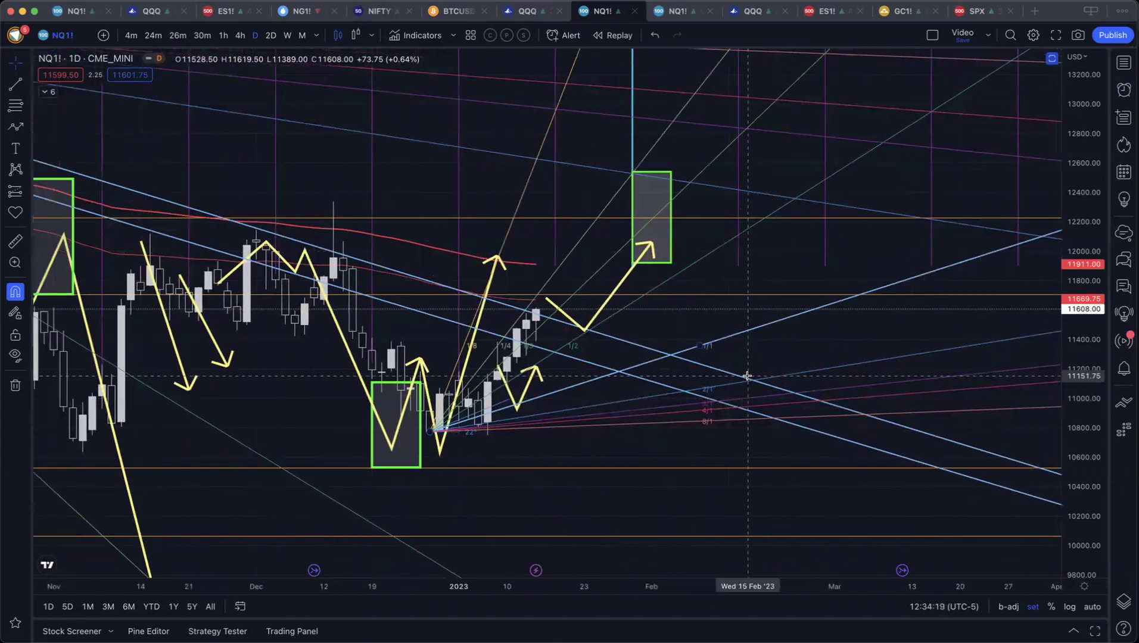
pyautogui.hscroll(-1, 748, 376)
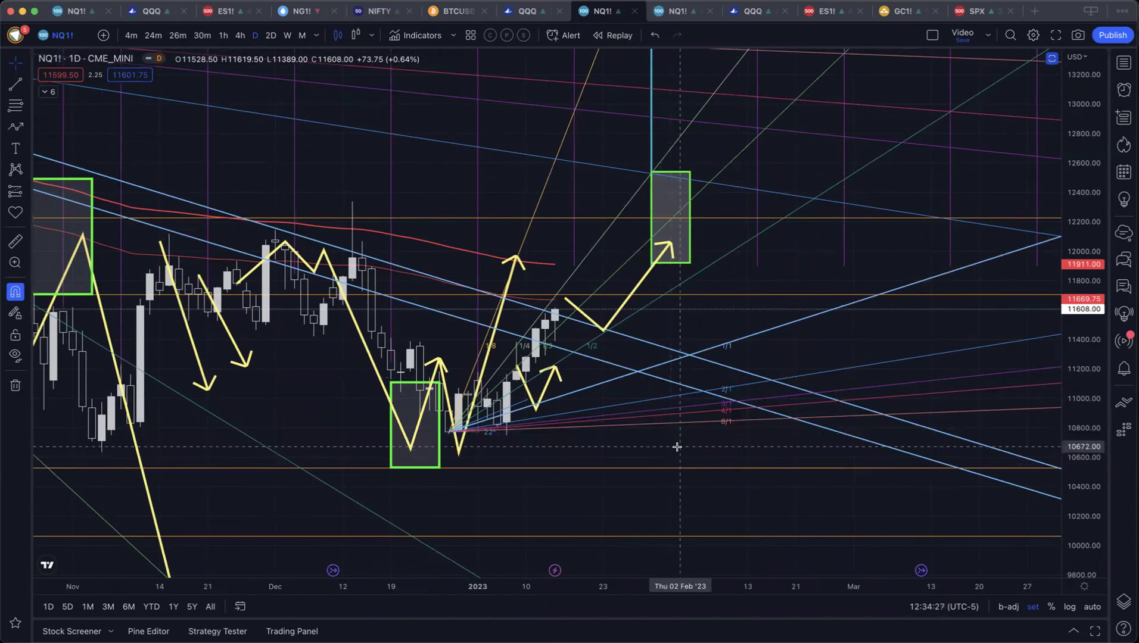
pyautogui.press('super+Tab')
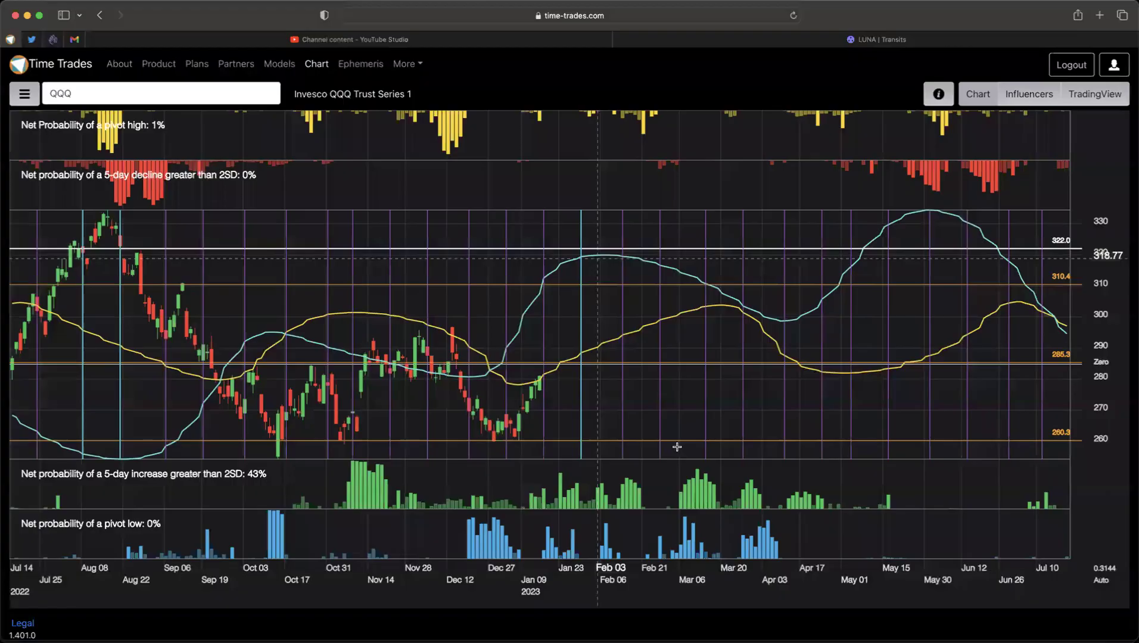
# Replace QQQ with BTCUSD in the symbol box to load the Bitcoin in USD forecast chart.
pyautogui.click(79, 90)
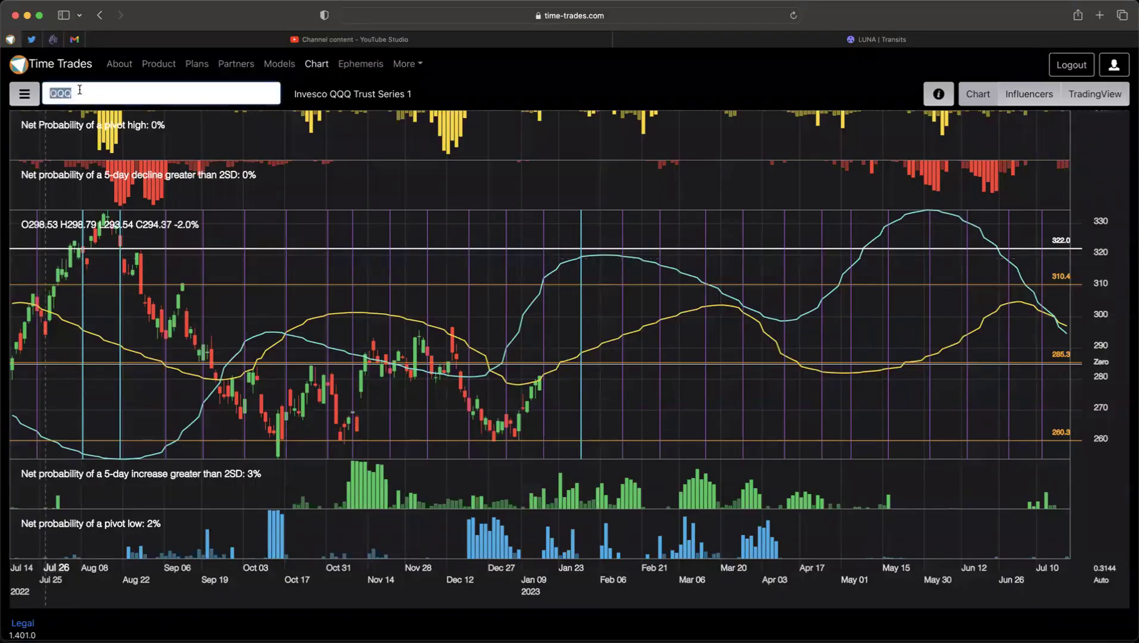
pyautogui.write('BTU')
pyautogui.press('BackSpace')
pyautogui.write('CU')
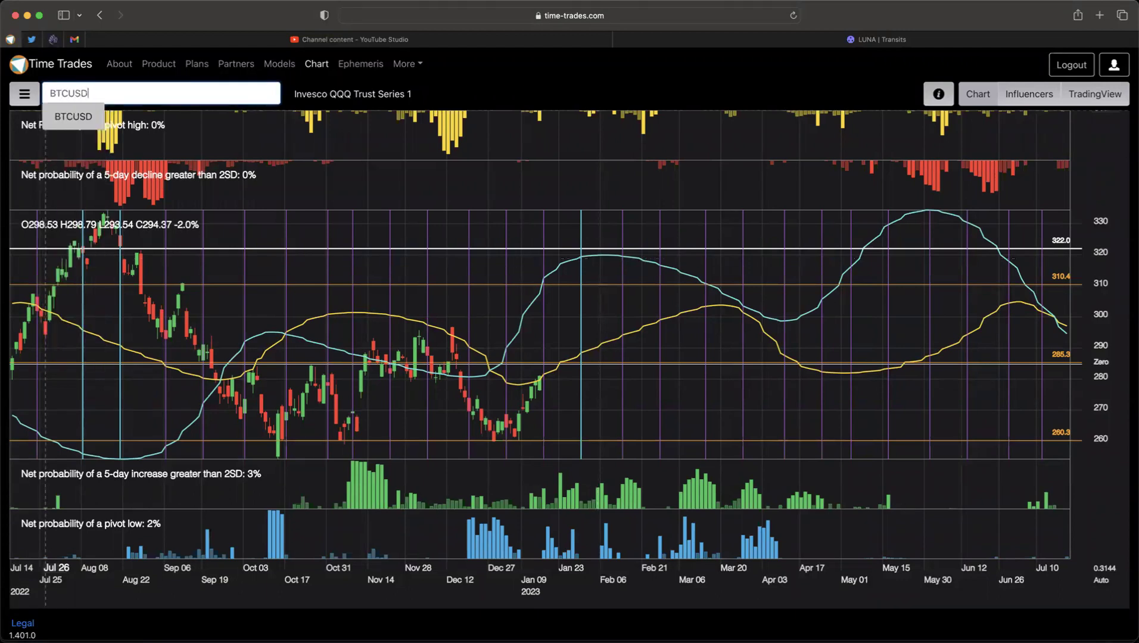
pyautogui.write('SD')
pyautogui.press('Return')
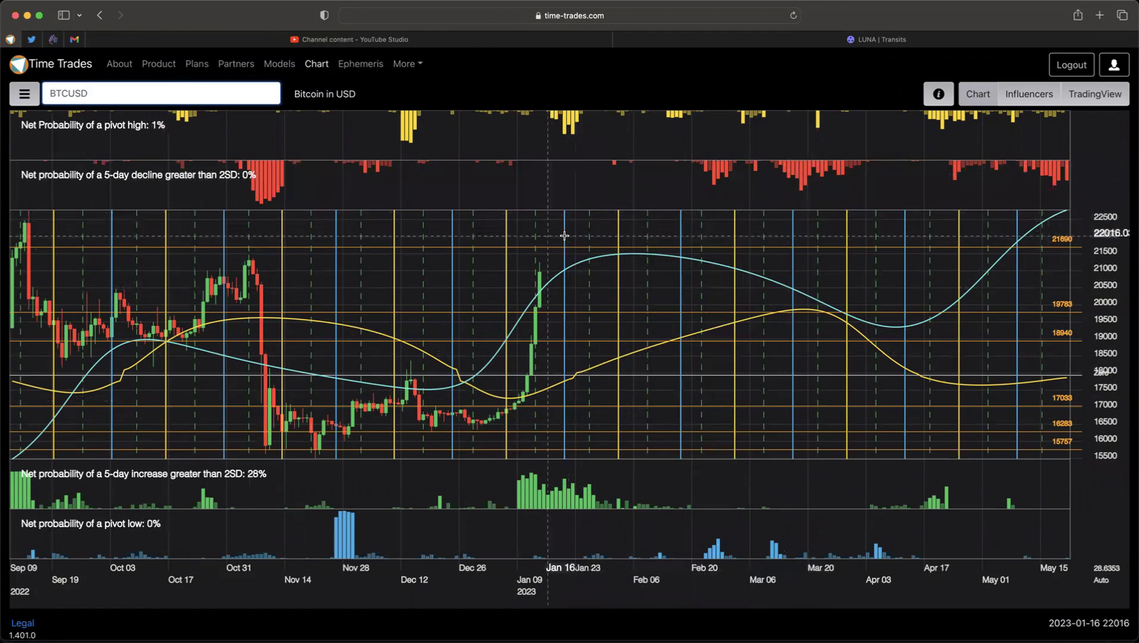
pyautogui.hscroll(-3, 566, 236)
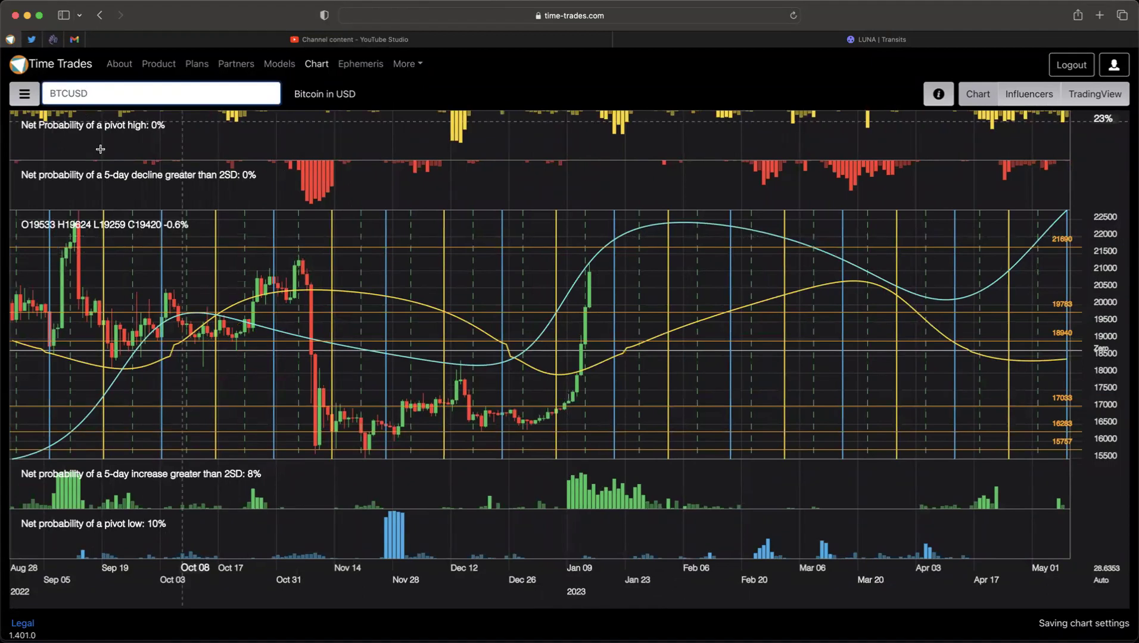
pyautogui.hscroll(-5, 393, 344)
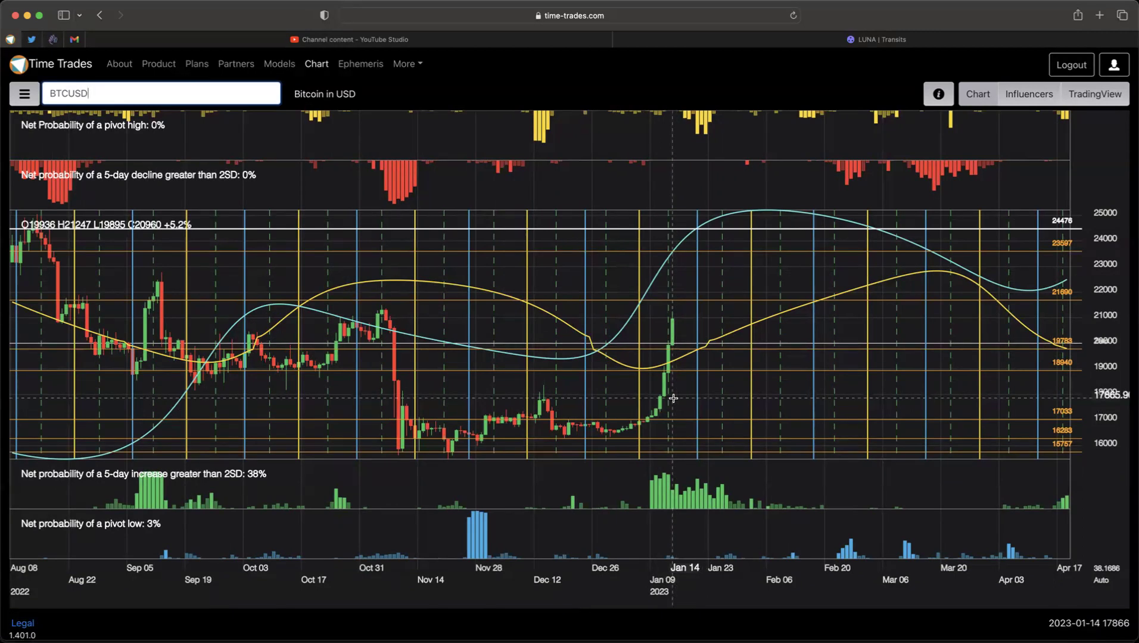
# Enter ETHUSD in place of BTCUSD to show the Ethereum in USD forecast chart.
pyautogui.doubleClick(137, 95)
pyautogui.write('ETHUSD')
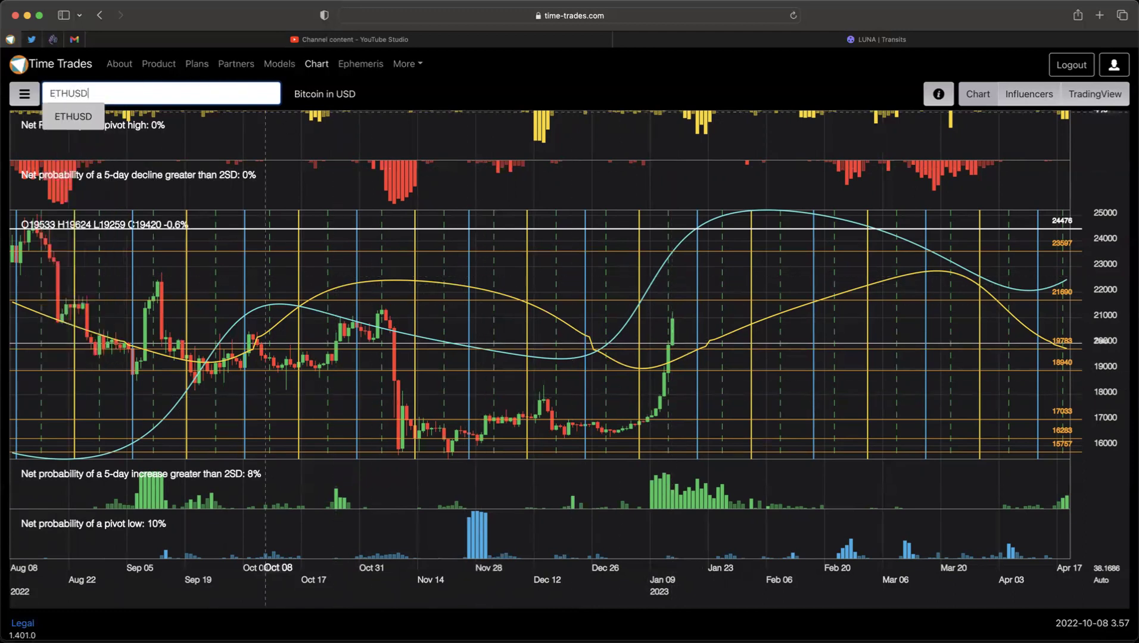
pyautogui.press('Return')
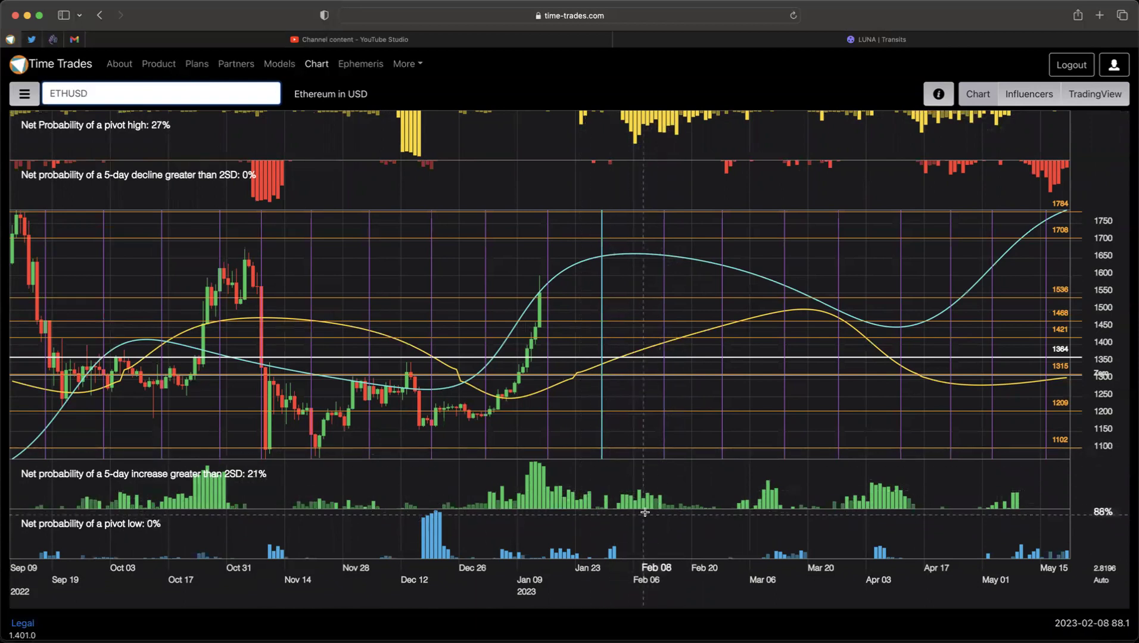
# Enter LTCUSD in place of ETHUSD to show the Litecoin in USD forecast chart.
pyautogui.doubleClick(101, 89)
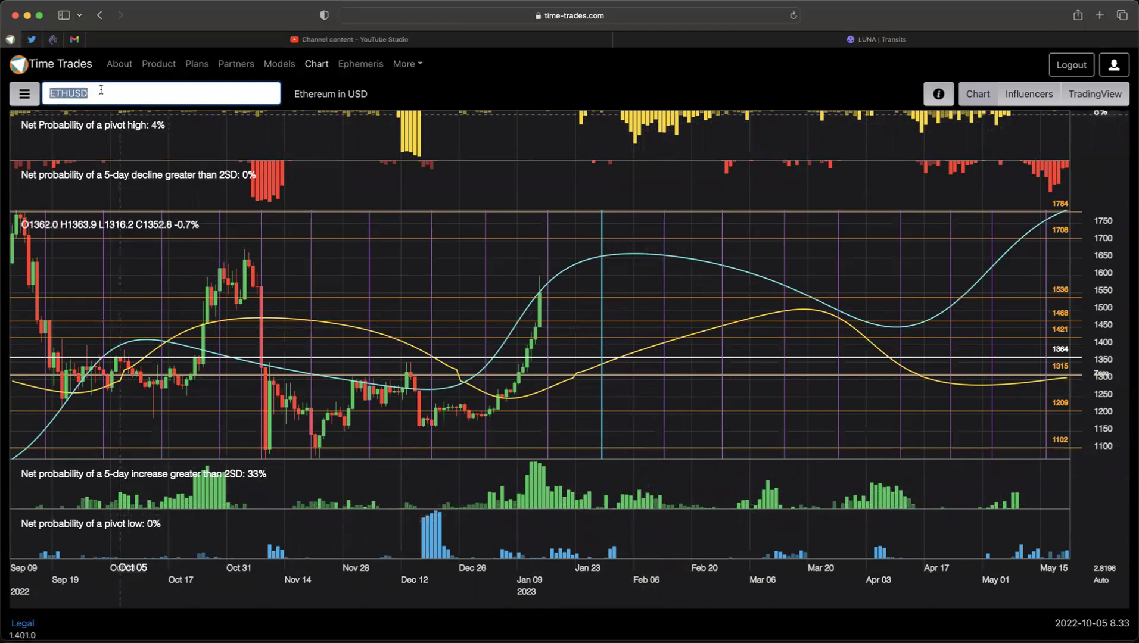
pyautogui.write('LTCUSD')
pyautogui.press('Return')
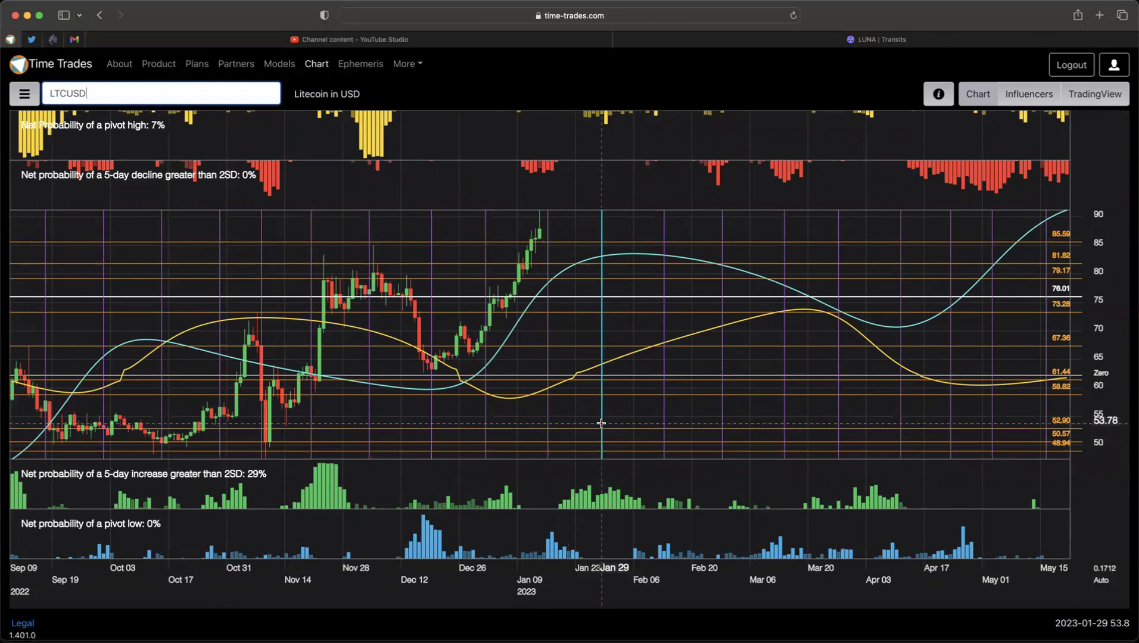
# Replace LTCUSD with NSEI to load the NIFTY 50 forecast chart.
pyautogui.doubleClick(134, 95)
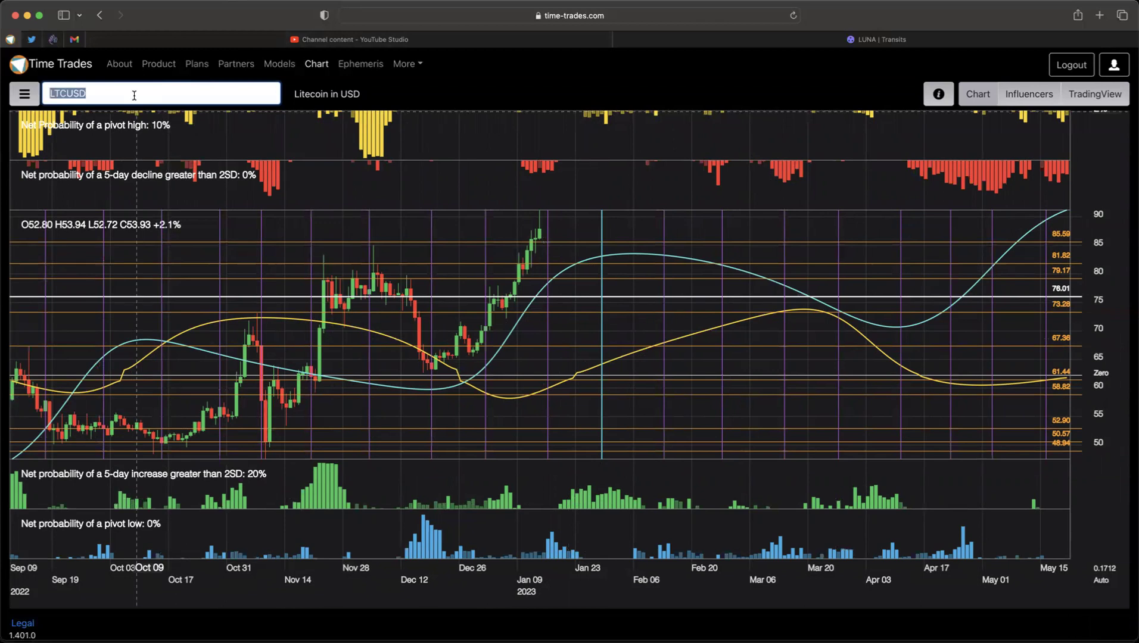
pyautogui.write('NSEI')
pyautogui.press('Return')
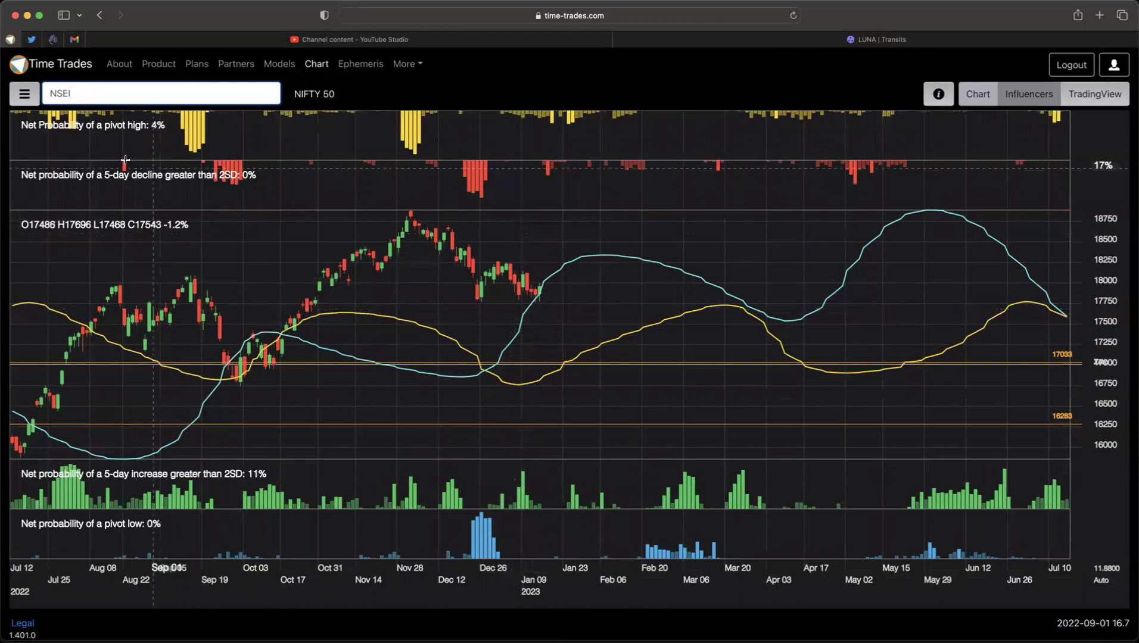
# Turn off Short Term Waves in the sidebar options and close the sidebar.
pyautogui.click(24, 94)
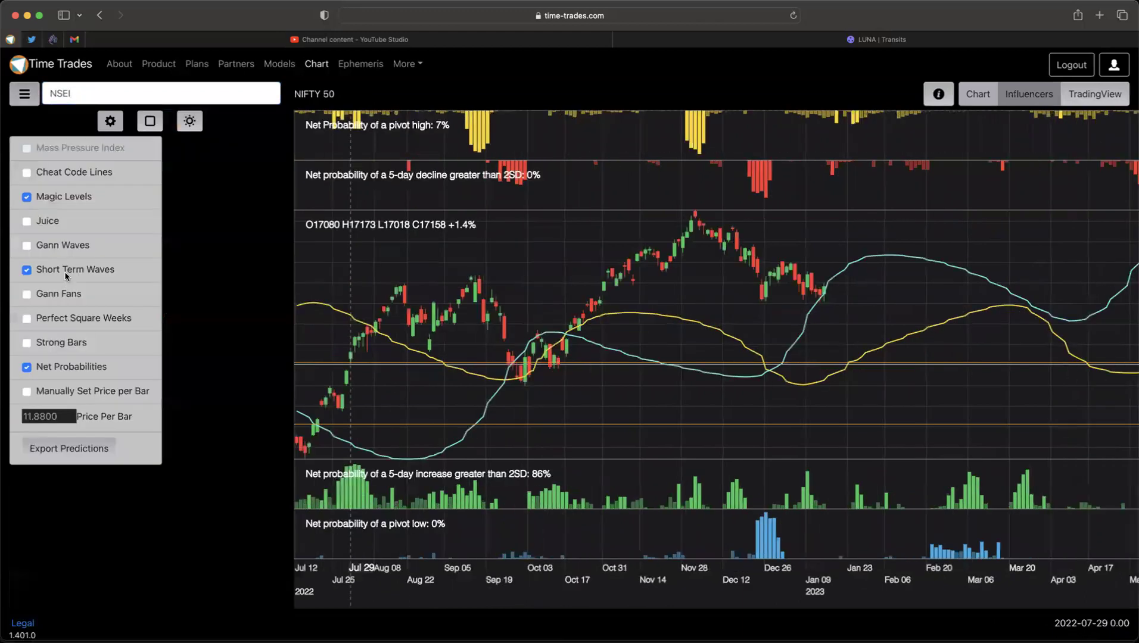
pyautogui.click(66, 273)
pyautogui.click(24, 95)
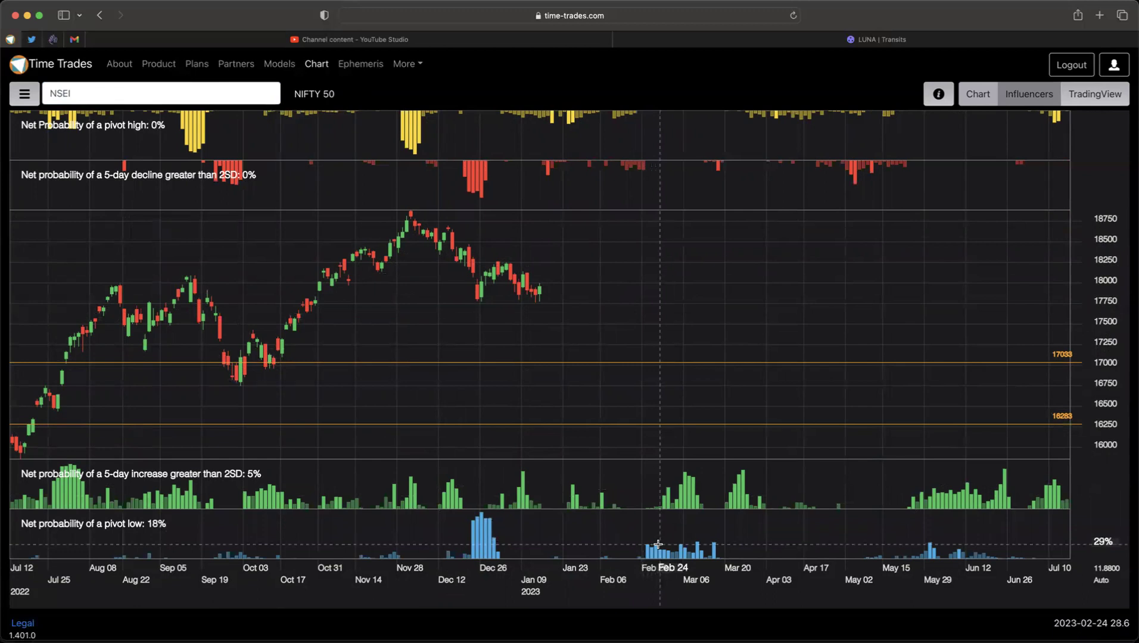
# Edit the symbol from NSEI to NSEBANK to load the NIFTY BANK chart.
pyautogui.click(124, 100)
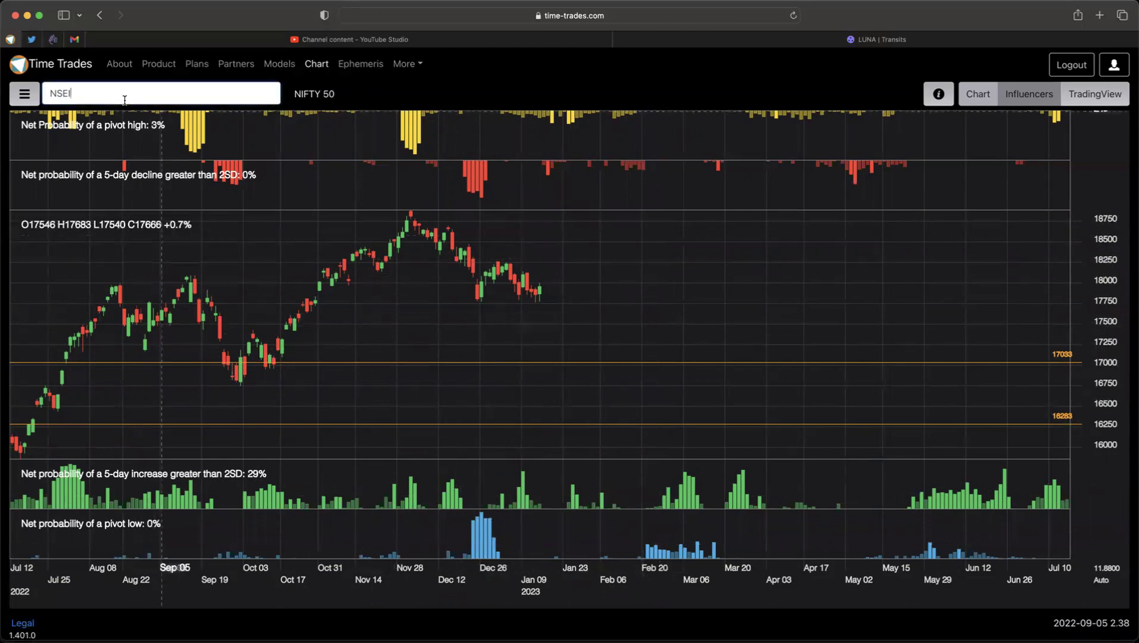
pyautogui.press('BackSpace')
pyautogui.write('B')
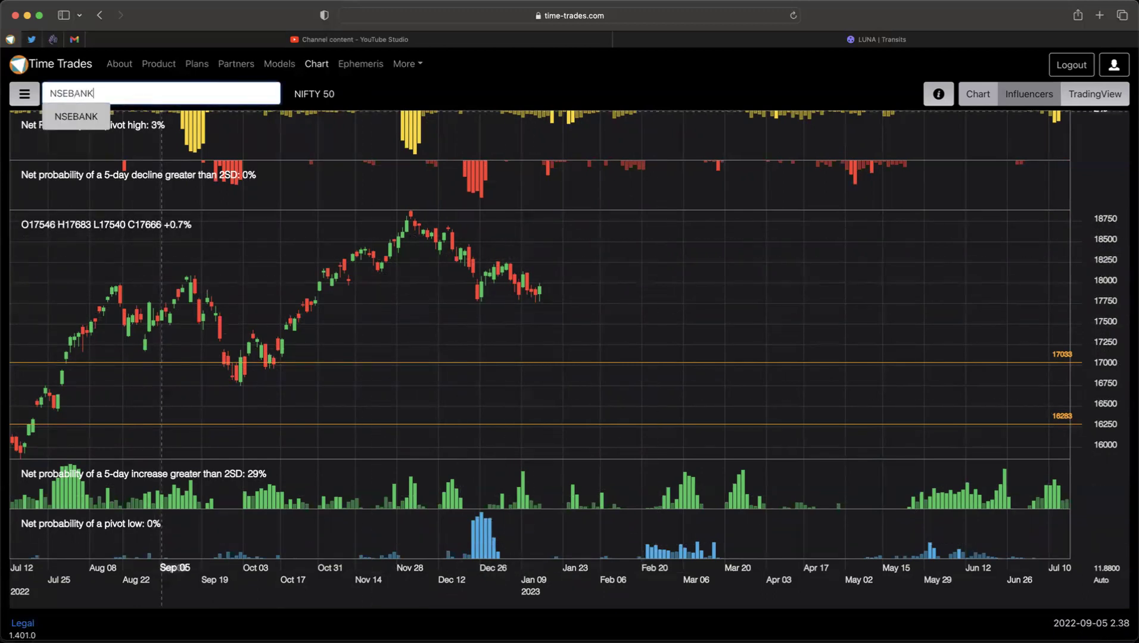
pyautogui.write('ANK')
pyautogui.press('Return')
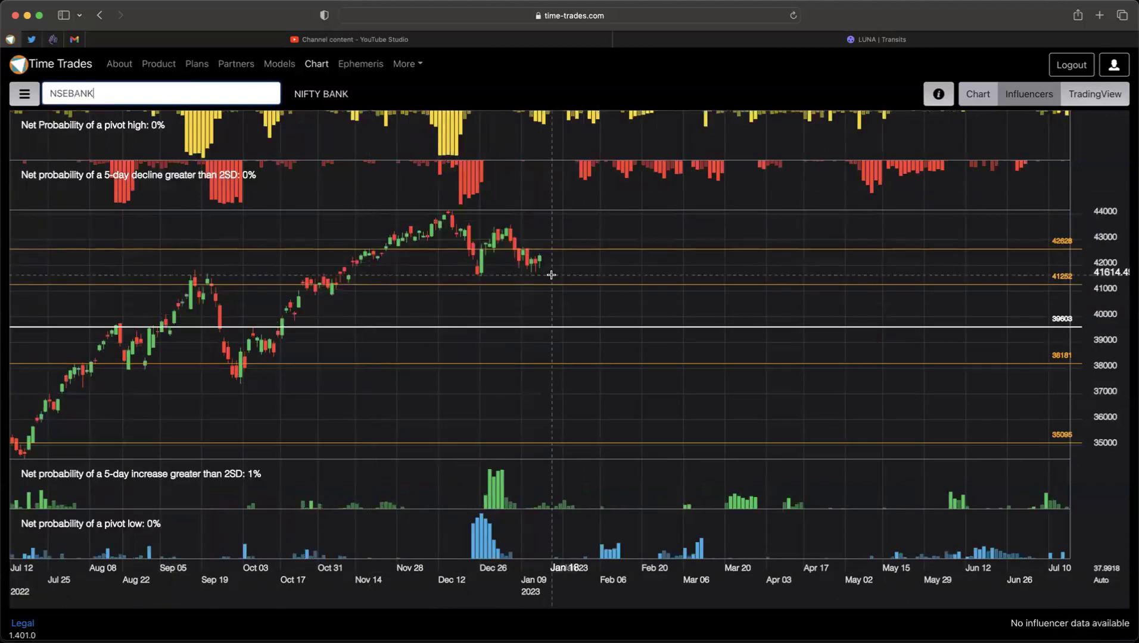